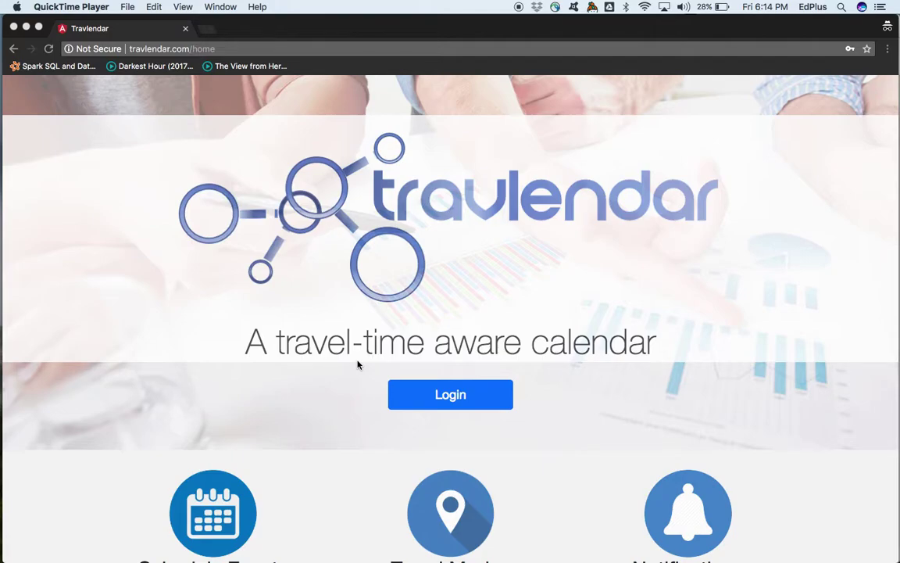
Step: Log in to Travlendar with the saved account e-mail from autofill and the account password
left_click(427, 394)
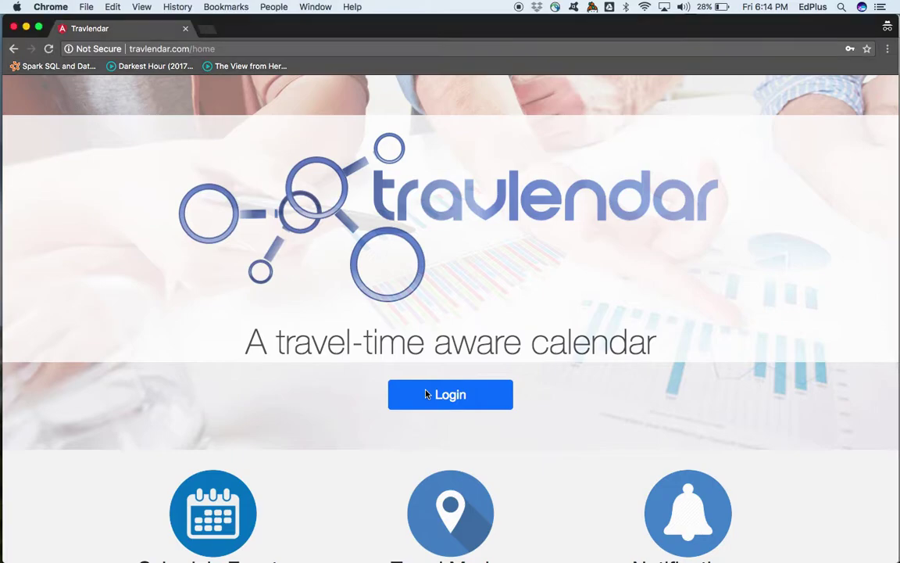
left_click(427, 394)
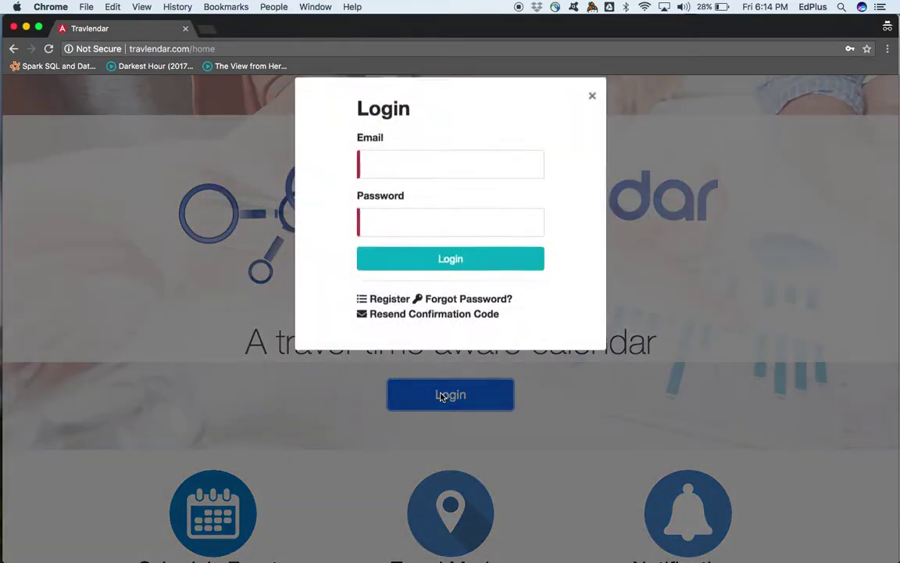
left_click(379, 173)
type("ps")
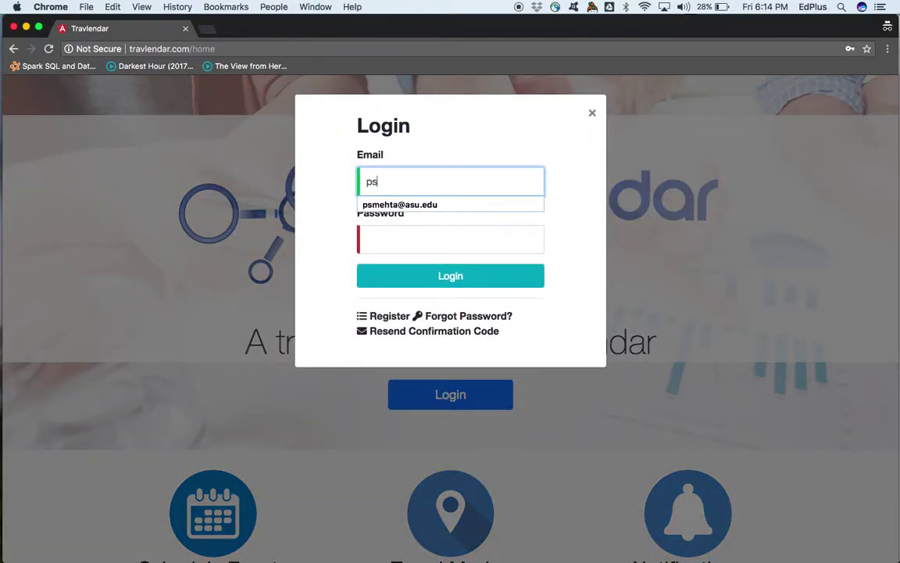
key("Down")
key("Tab")
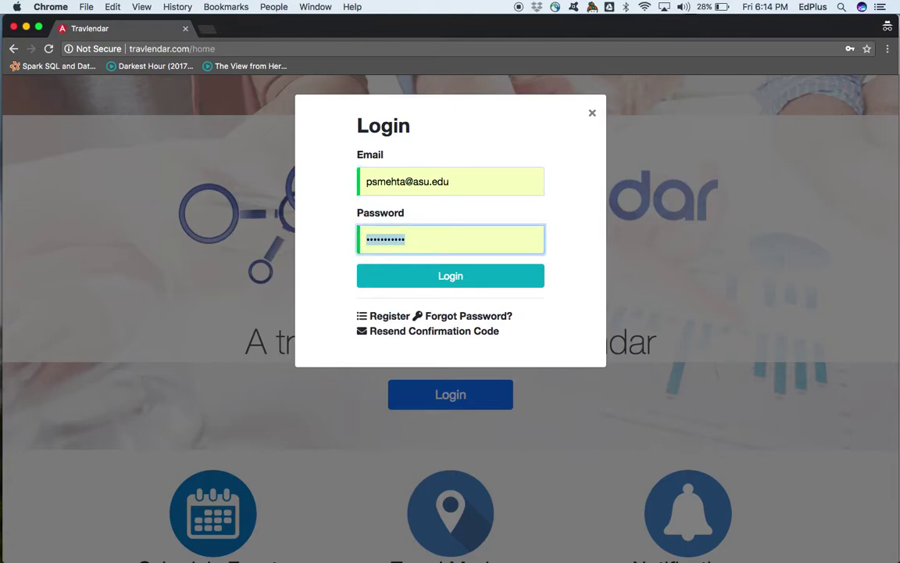
type("••••••••")
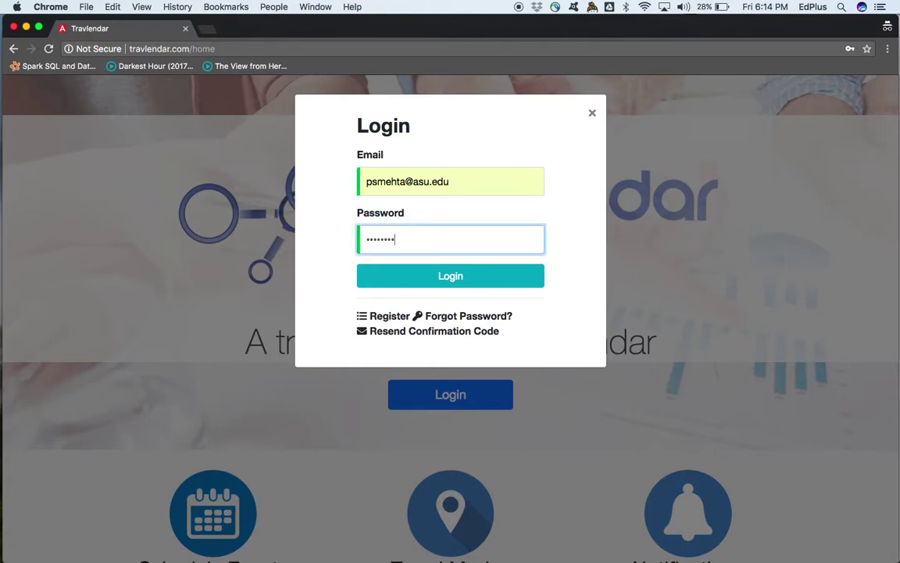
type("•••")
left_click(392, 279)
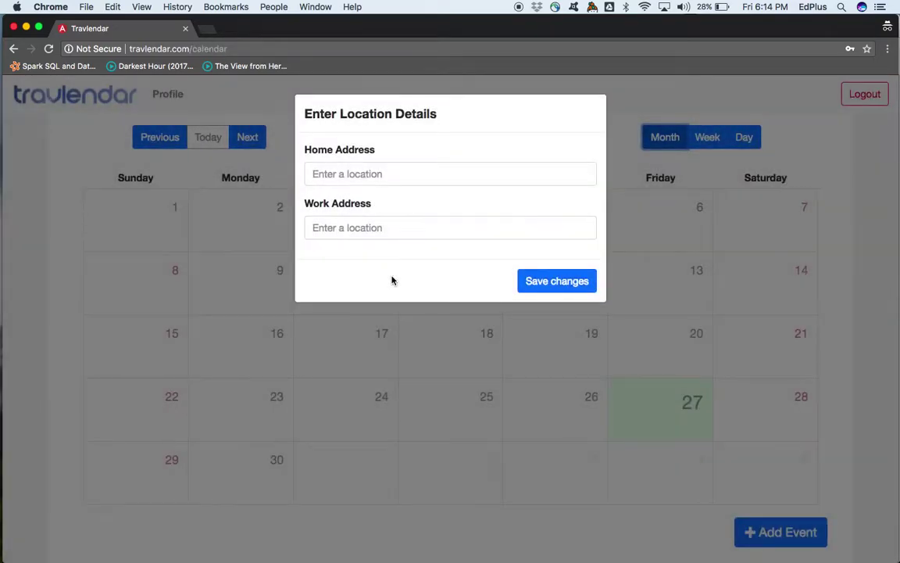
Step: Save the Desert Palm place in Tempe as home and Scottsdale, AZ, USA as work
left_click(350, 173)
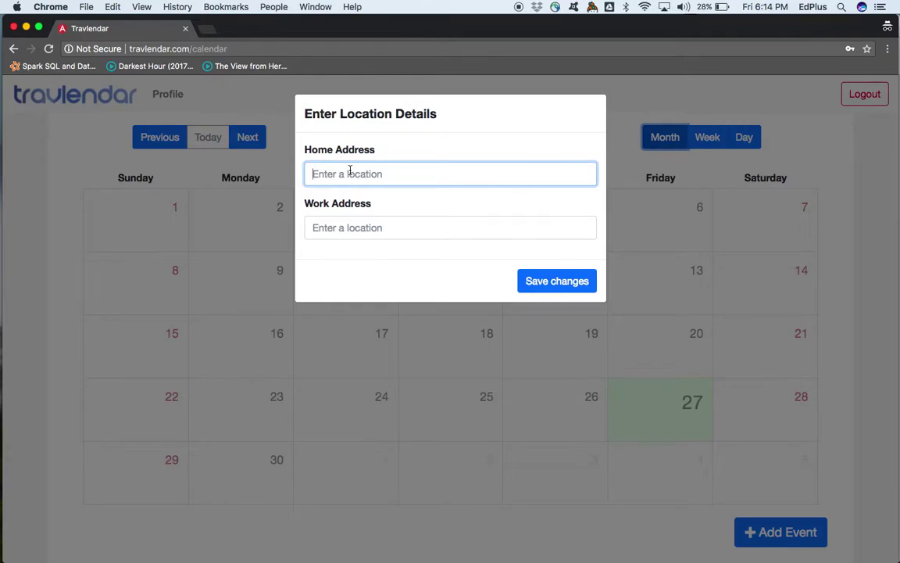
type("Desert ")
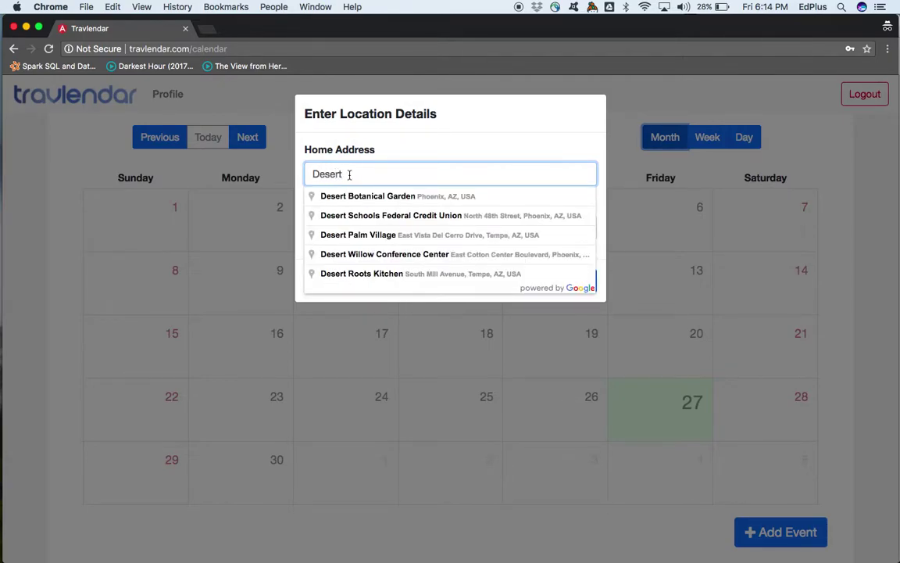
type("Palm")
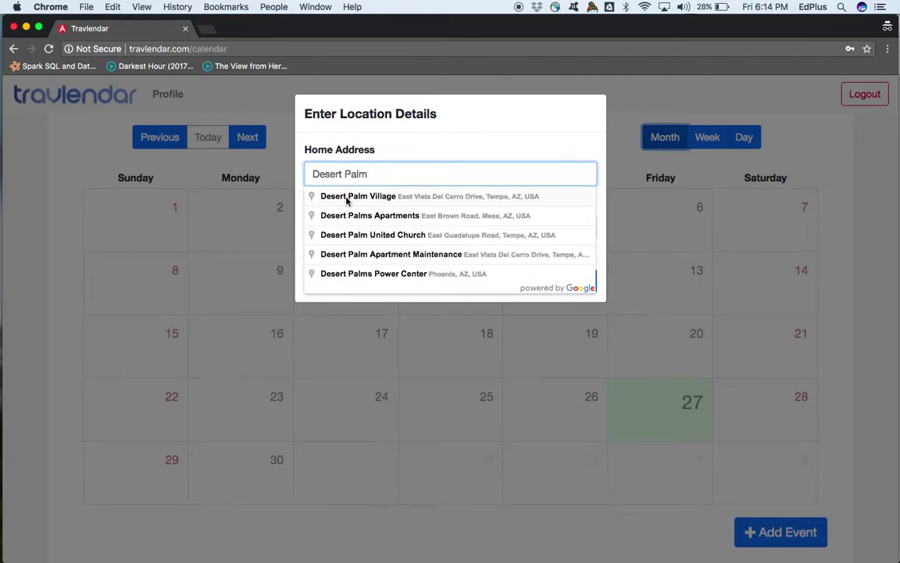
left_click(347, 200)
left_click(353, 232)
type("S")
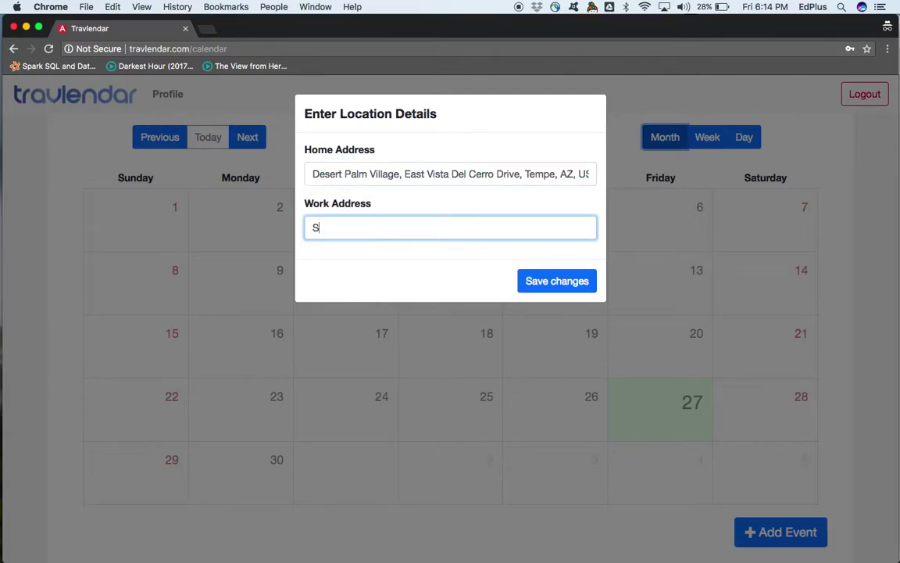
type("cotts")
left_click(349, 257)
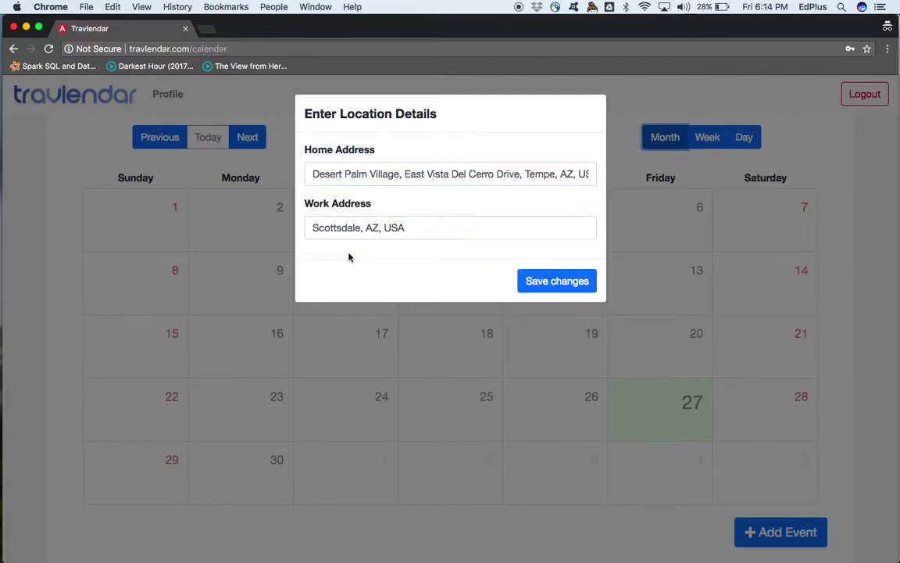
left_click(571, 283)
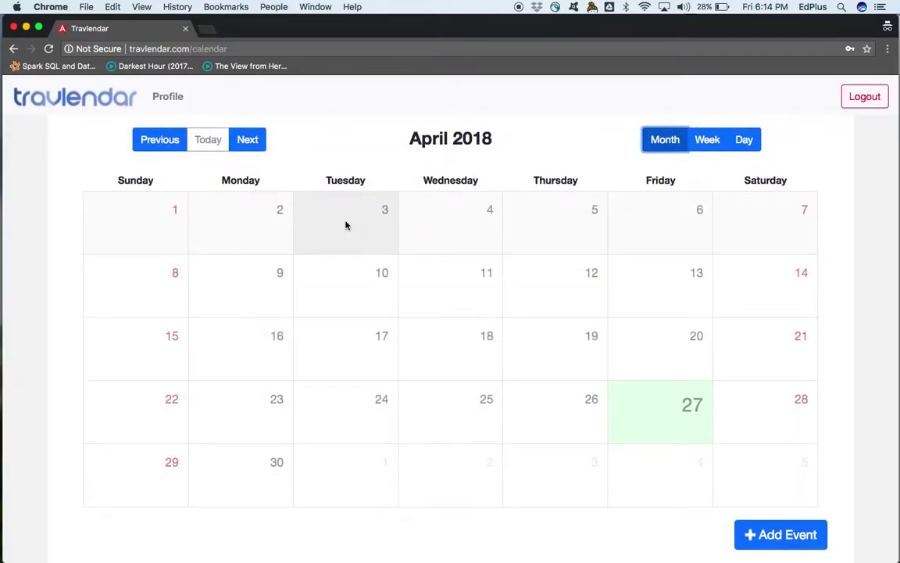
Step: On the profile page, narrow the lunch window to 12:00pm–03:00pm
left_click(167, 95)
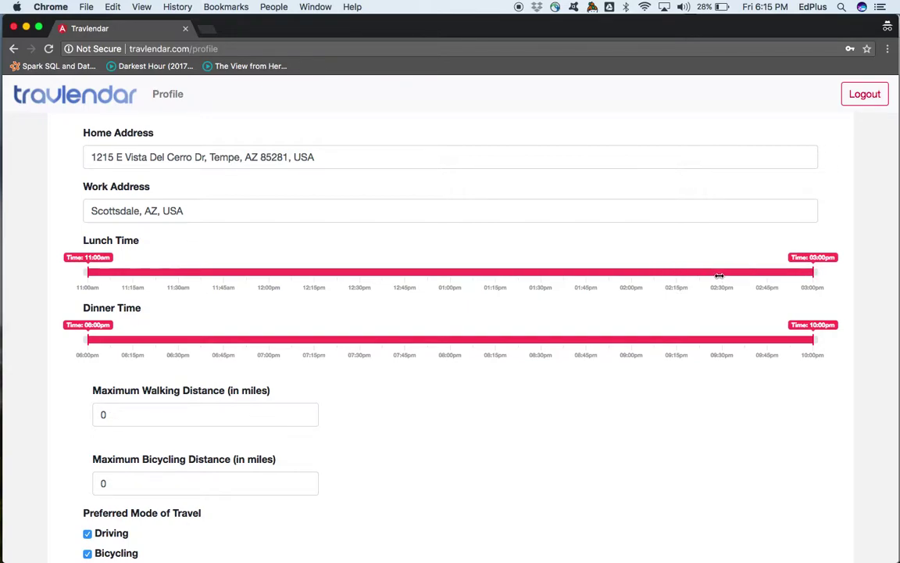
left_click(111, 274)
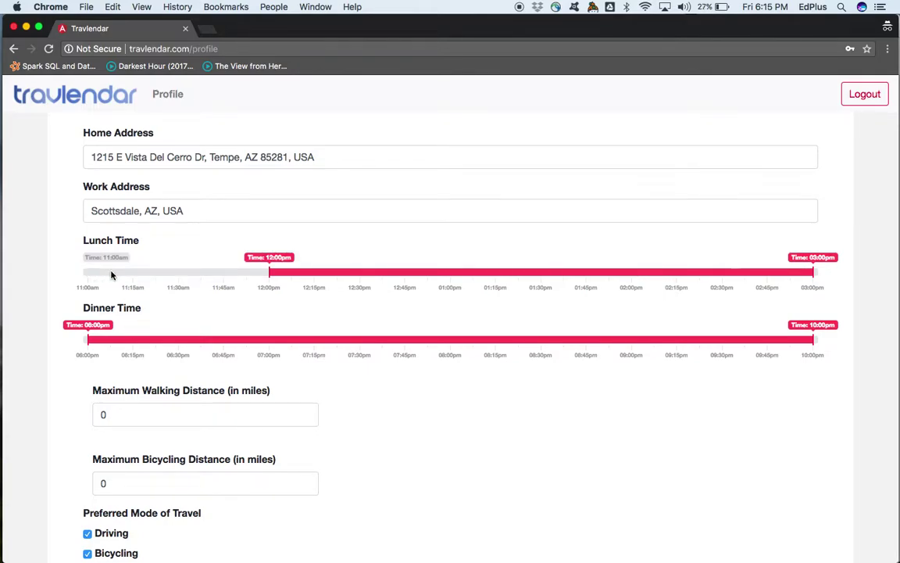
left_click(132, 407)
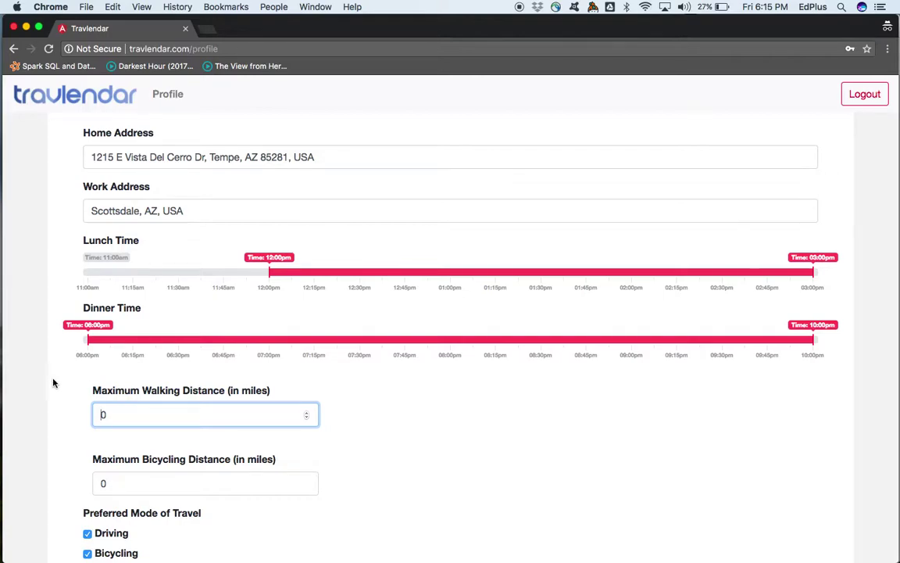
Step: Set maximum walking to 5 miles and bicycling to 10 miles, uncheck Transit, and submit
scroll(66, 390, "down", 2)
scroll(74, 379, "down", 1)
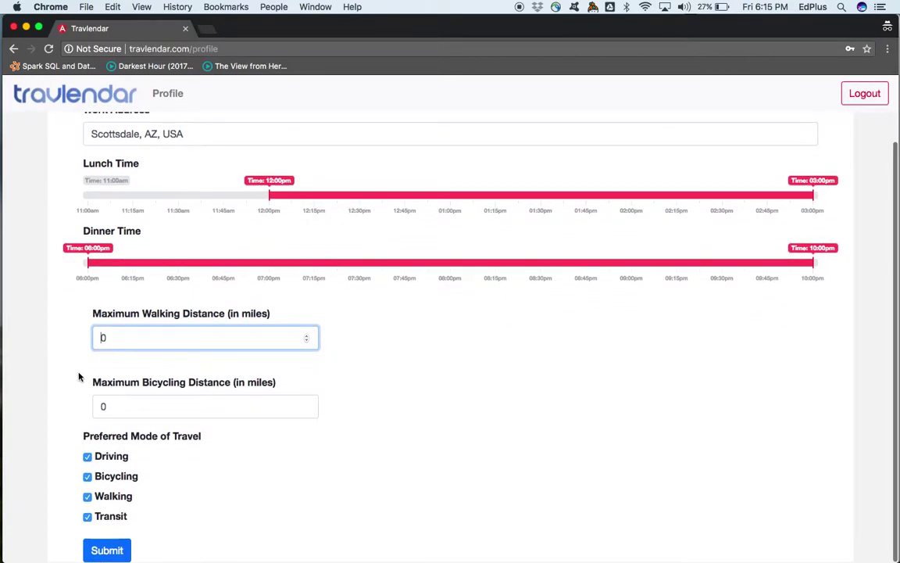
key("BackSpace")
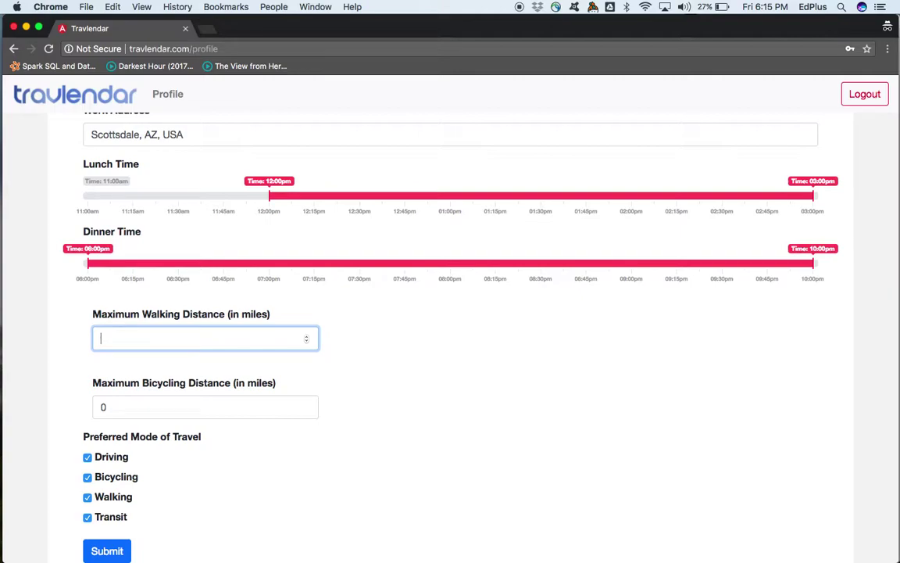
type("5")
key("Tab")
type("10")
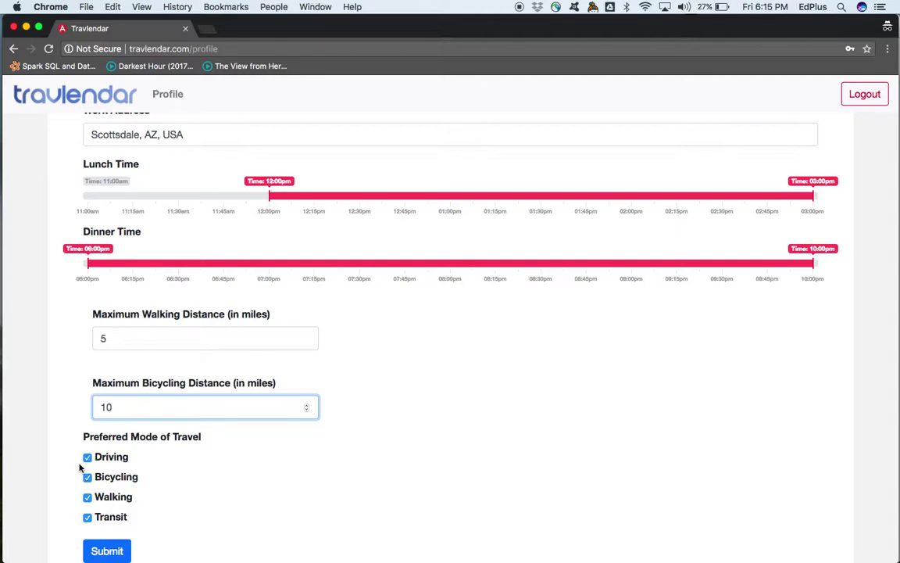
left_click(88, 518)
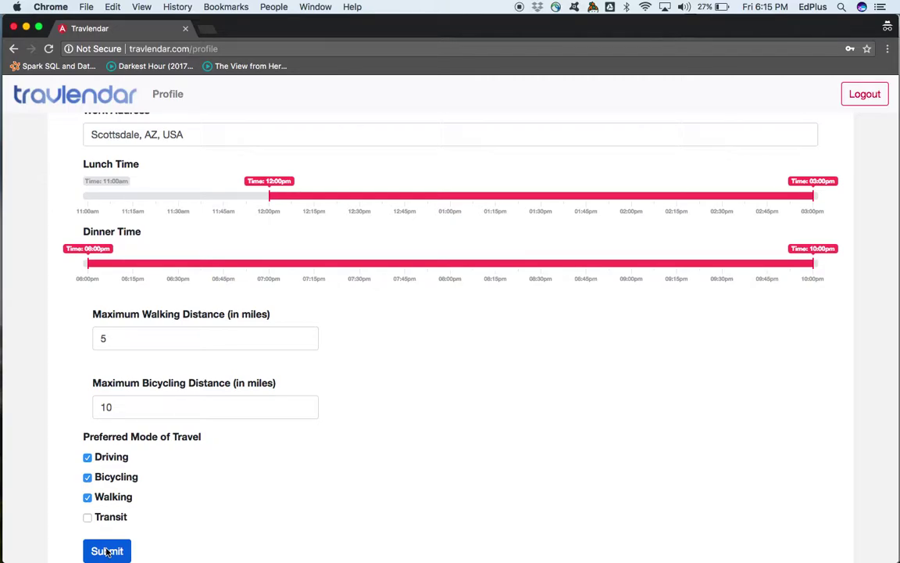
left_click(107, 552)
scroll(141, 281, "up", 2)
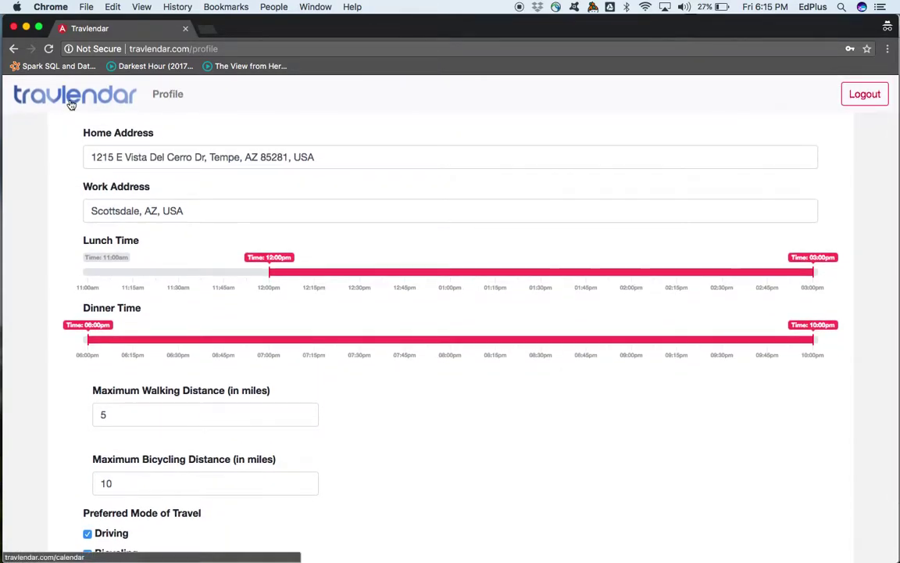
Step: From the month view, start a new event titled 'Meeting 1'
left_click(71, 104)
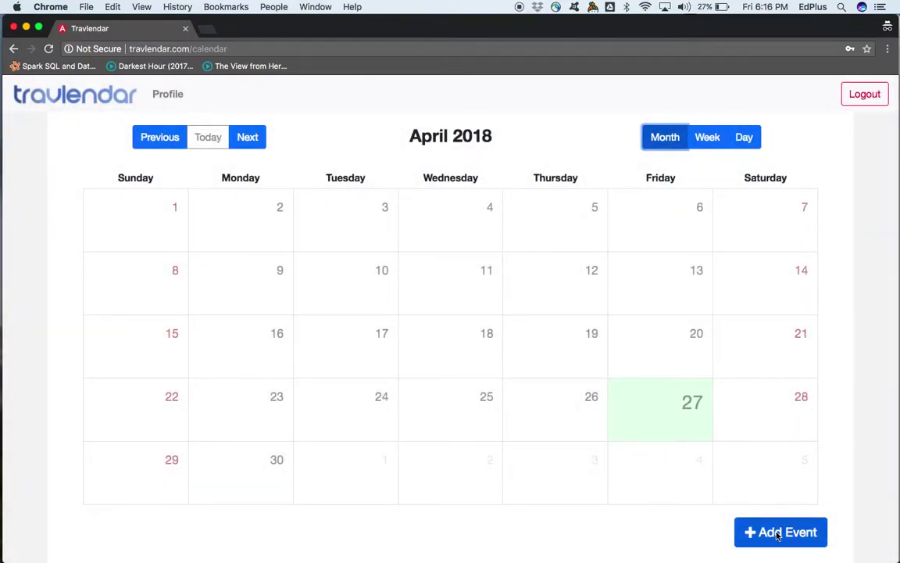
left_click(776, 534)
left_click(360, 172)
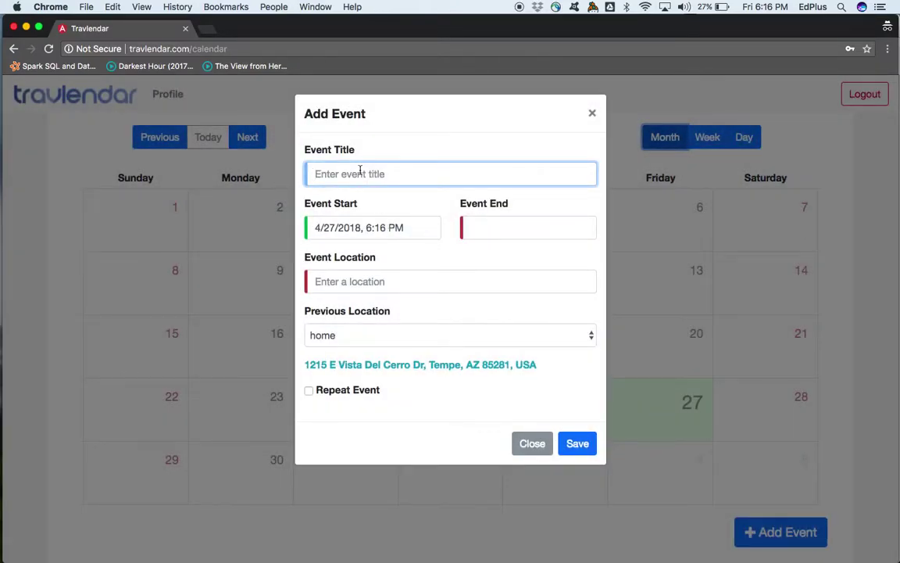
type("Meeting 1")
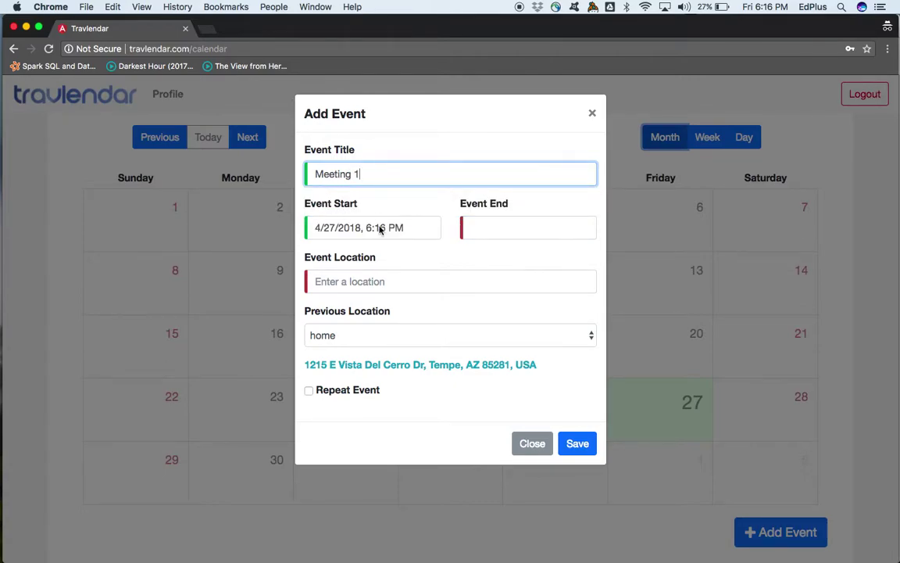
Step: Set Meeting 1 to run 4/27/2018 from 7:16 PM to 7:21 PM
left_click(344, 207)
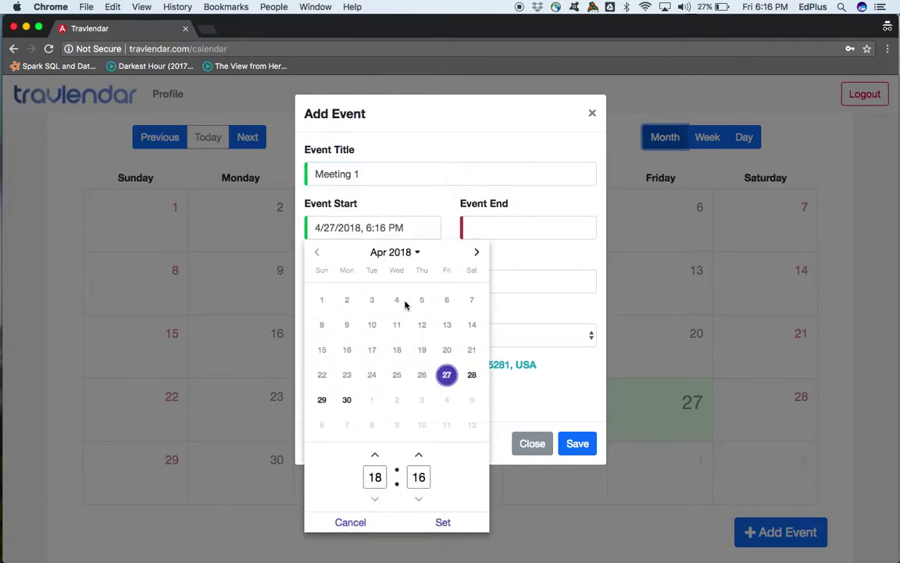
left_click(374, 455)
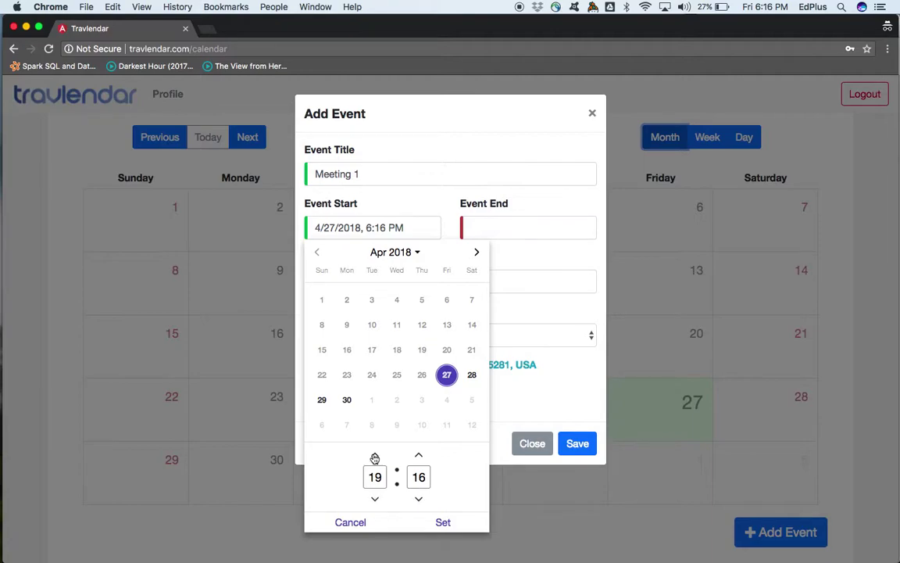
left_click(444, 522)
key("Tab")
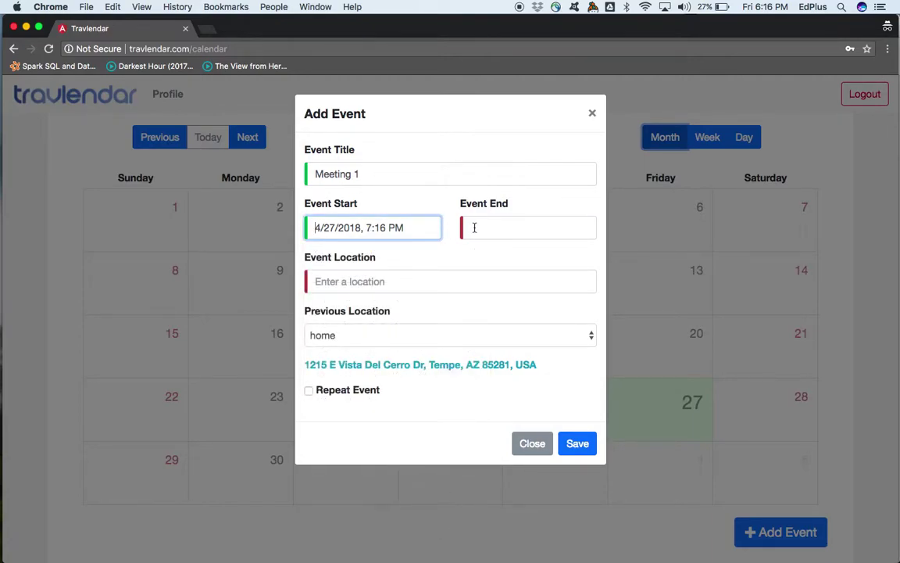
left_click(575, 455)
left_click(575, 456)
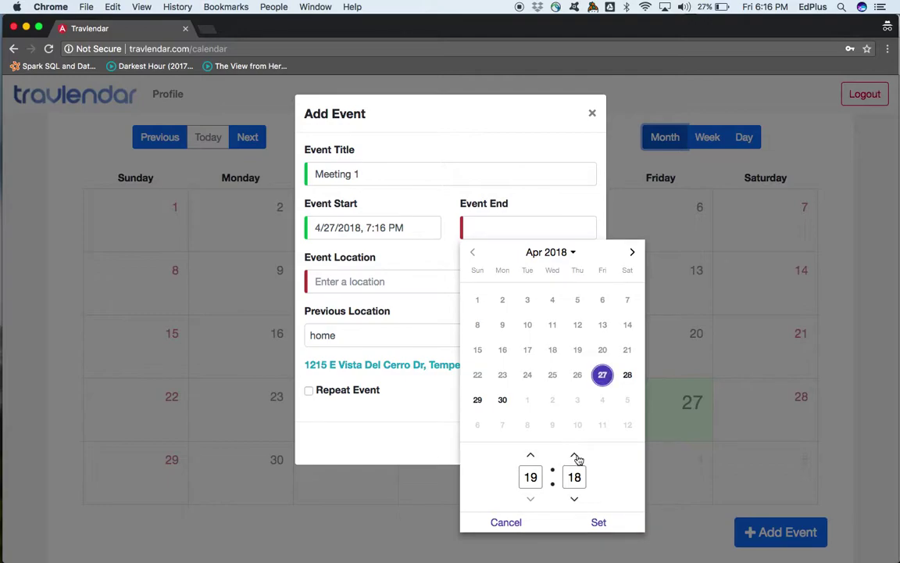
left_click(575, 456)
left_click(575, 456)
left_click(575, 455)
left_click(577, 524)
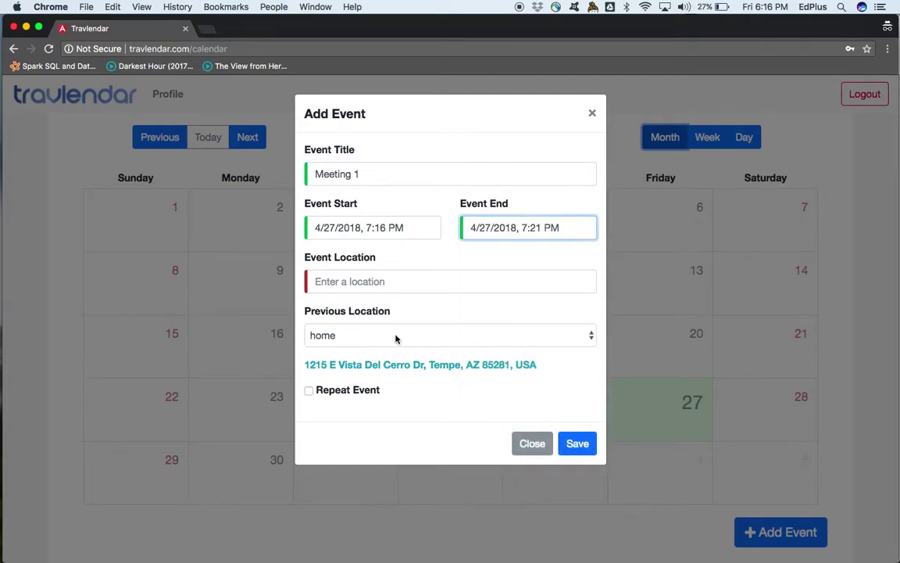
left_click(361, 287)
type("Poly")
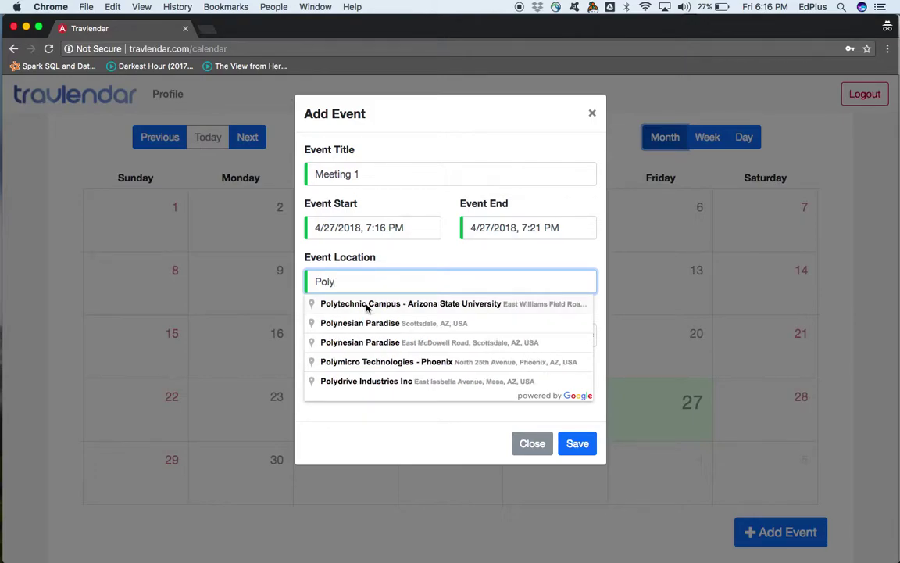
Step: Give Meeting 1 the location ASU Gammage, previous location home, and driving as travel mode
key("super+a")
type("Tempe ")
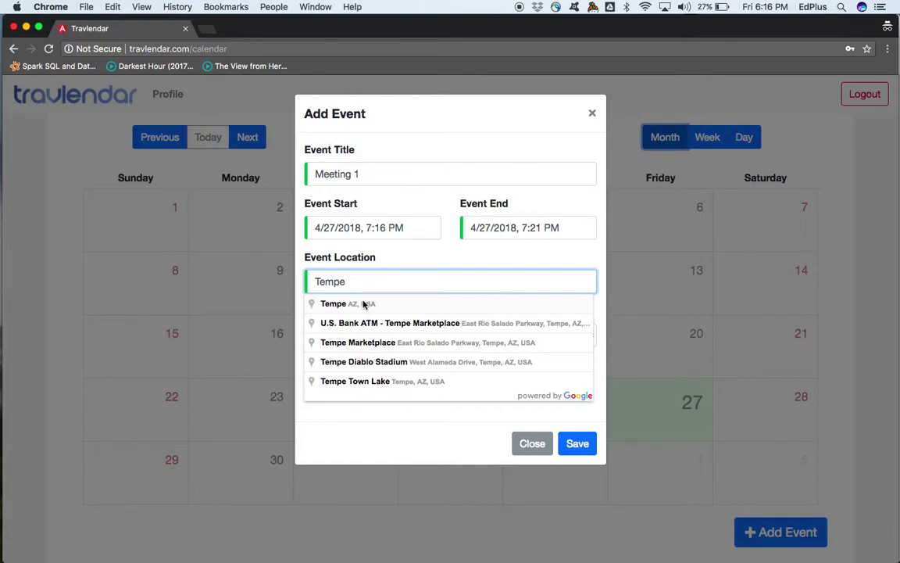
type("C")
key("BackSpace")
type("ASU")
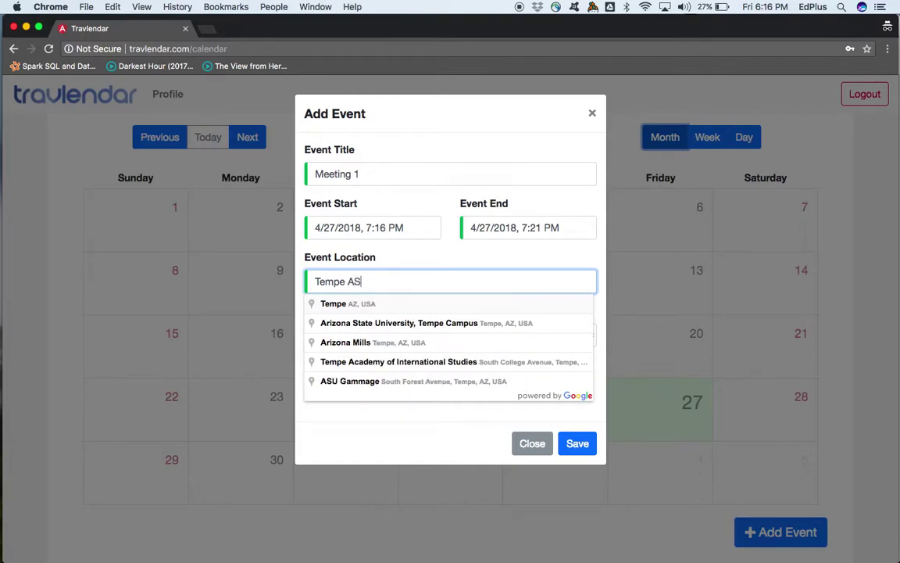
left_click(317, 304)
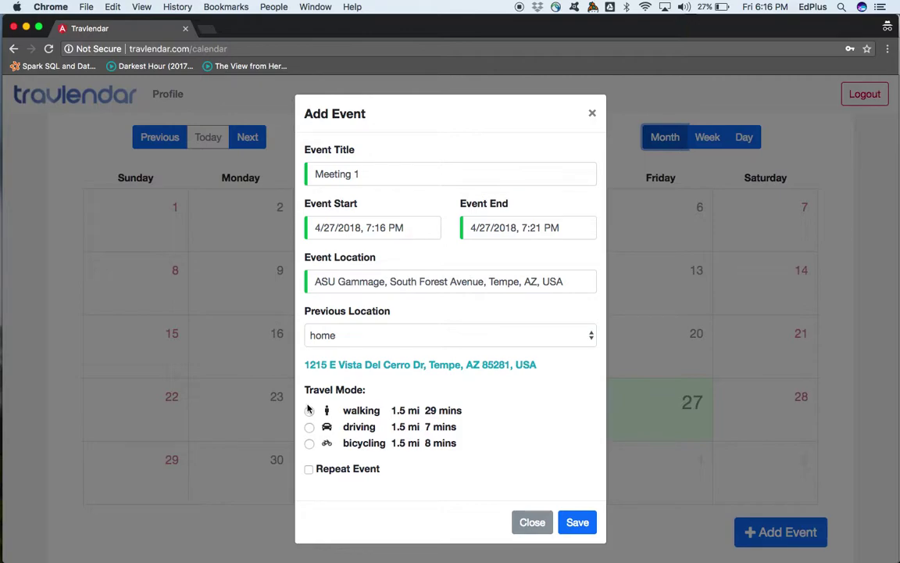
left_click(309, 329)
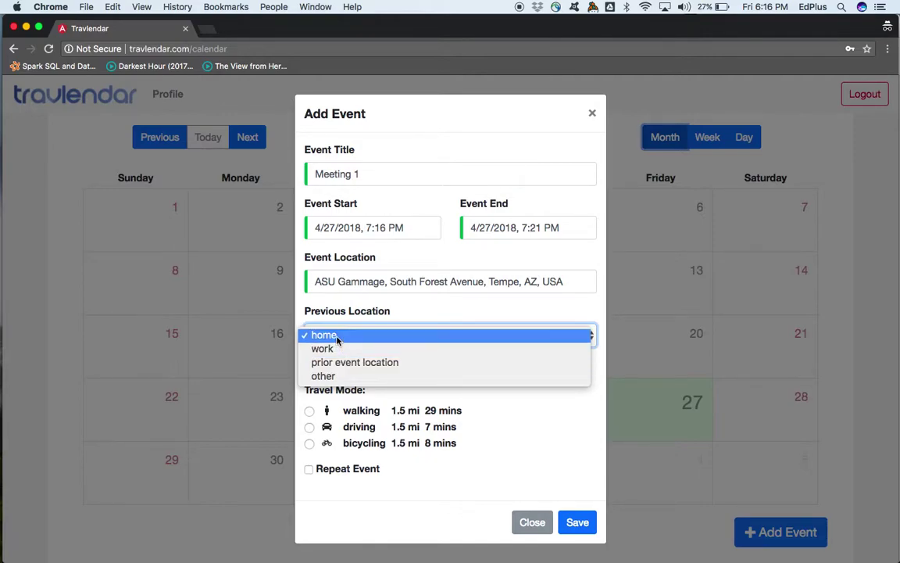
left_click(492, 418)
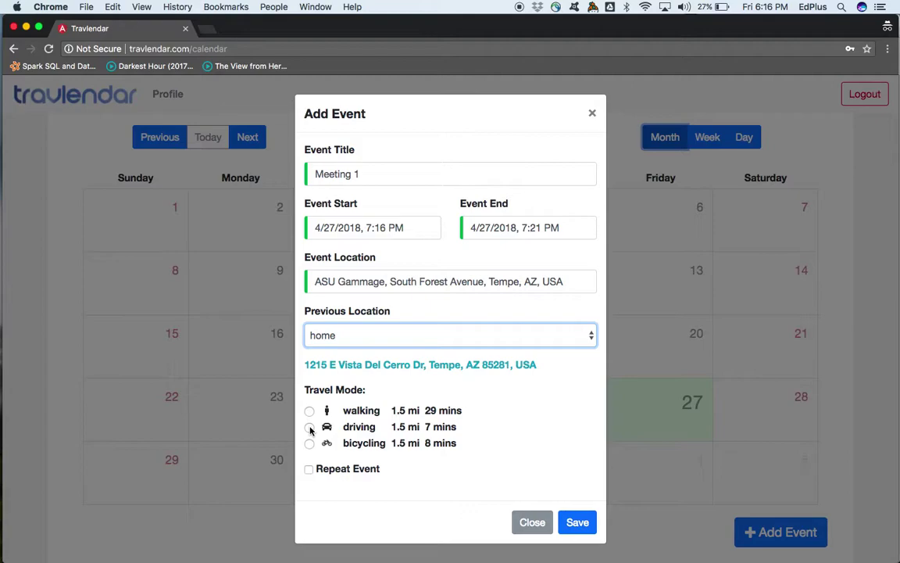
left_click(309, 428)
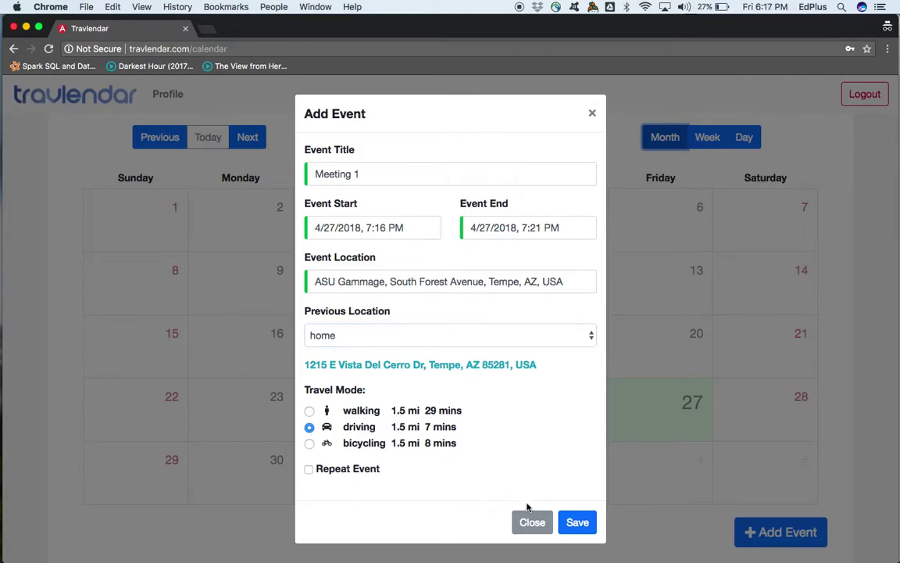
Step: Save Meeting 1 and show the events listed on April 27
left_click(577, 522)
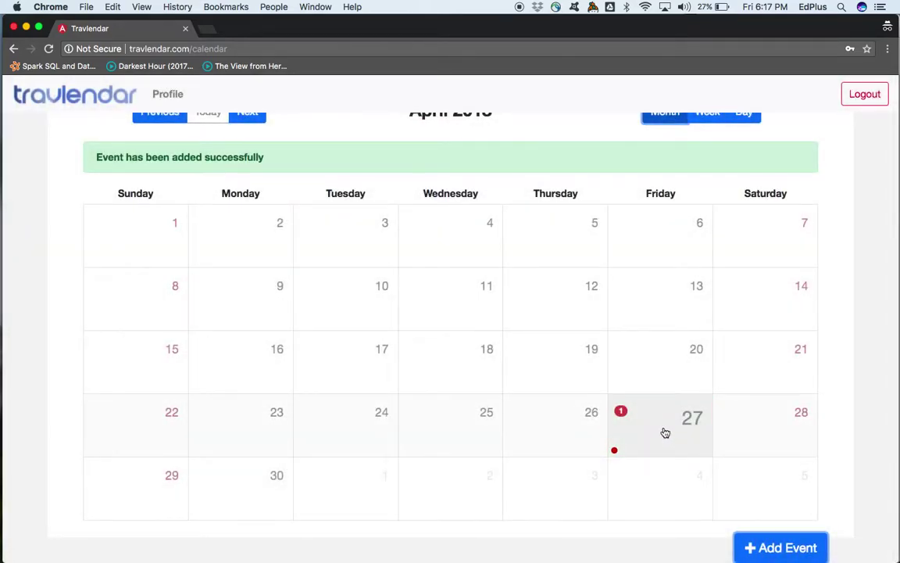
left_click(663, 429)
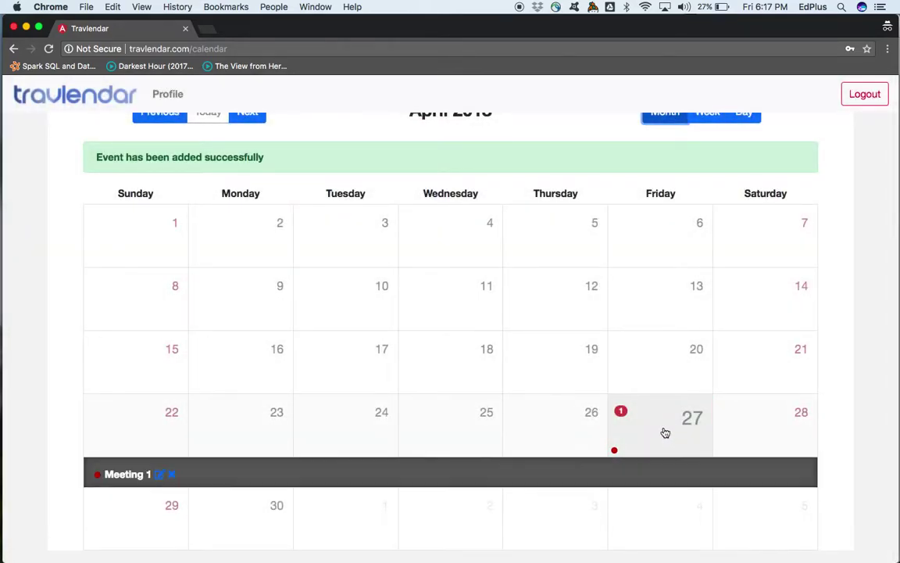
left_click(665, 432)
left_click(665, 433)
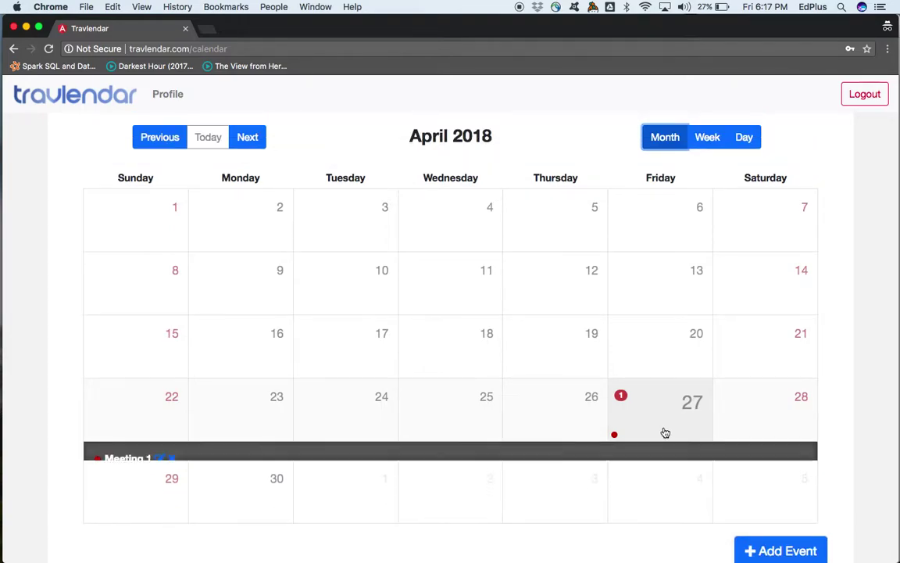
Step: Delete Meeting 1 from April 27 and confirm the removal
left_click(171, 459)
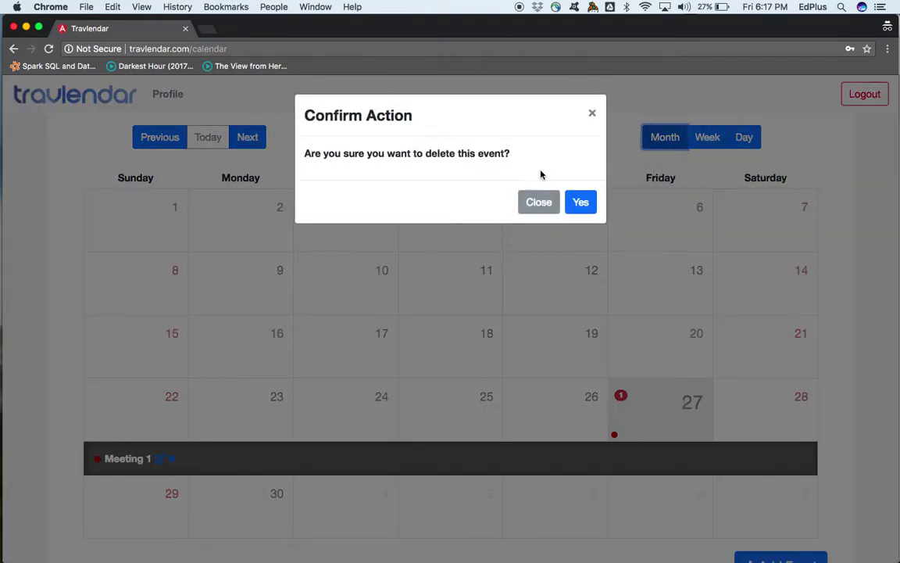
left_click(580, 202)
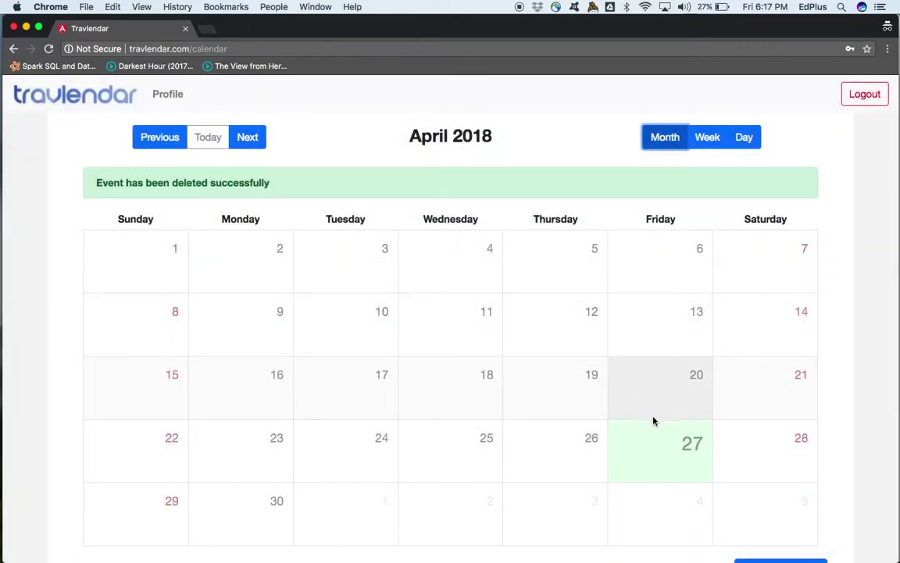
scroll(654, 448, "down", 1)
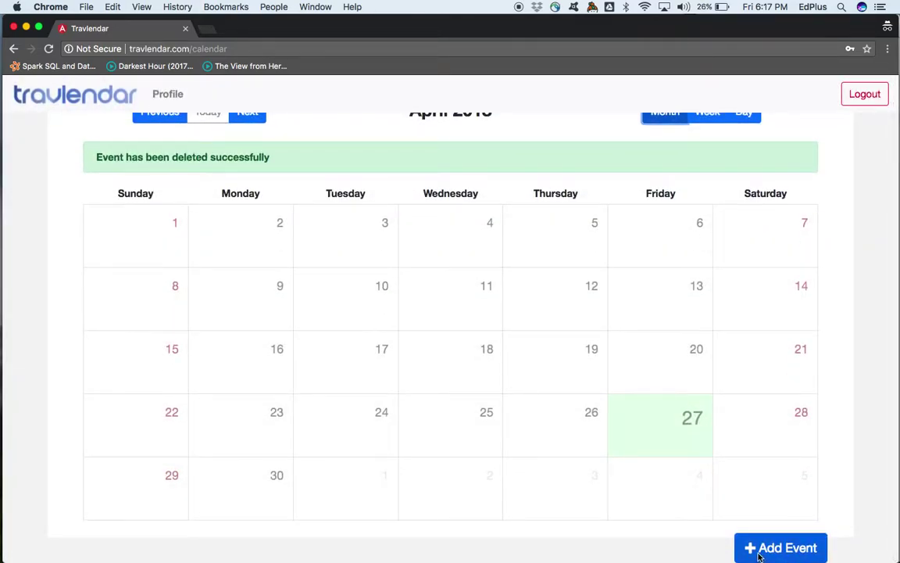
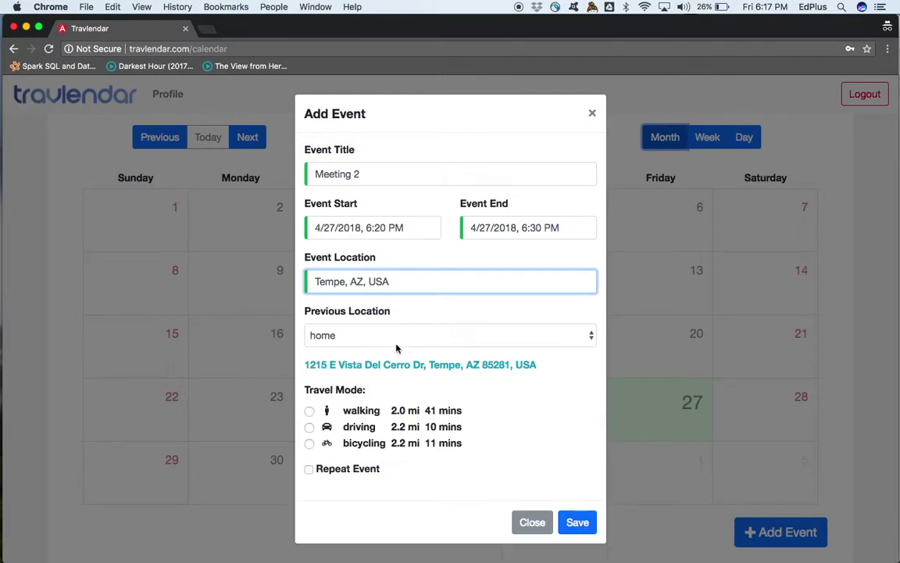
Step: Set Meeting 2's travel mode to driving and save it to April 27
left_click(311, 411)
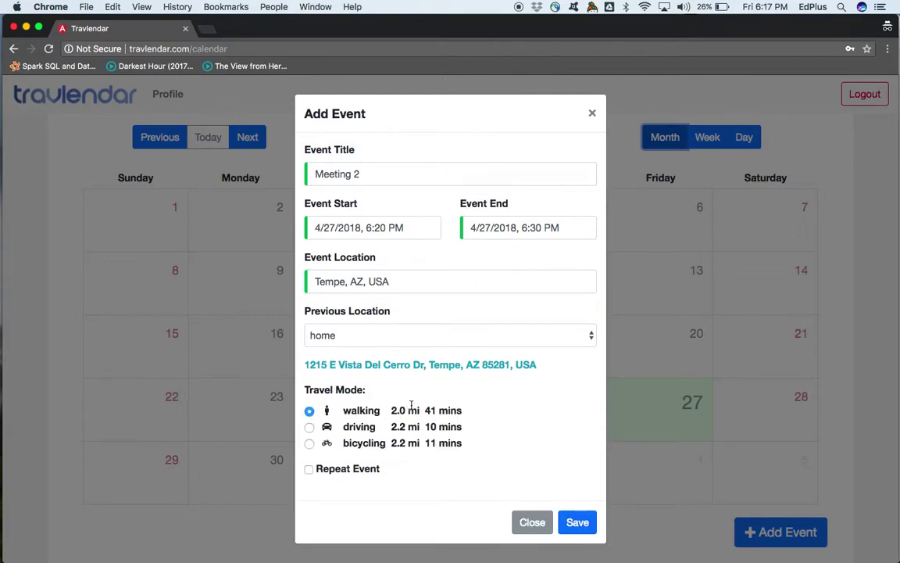
left_click(309, 428)
left_click(575, 523)
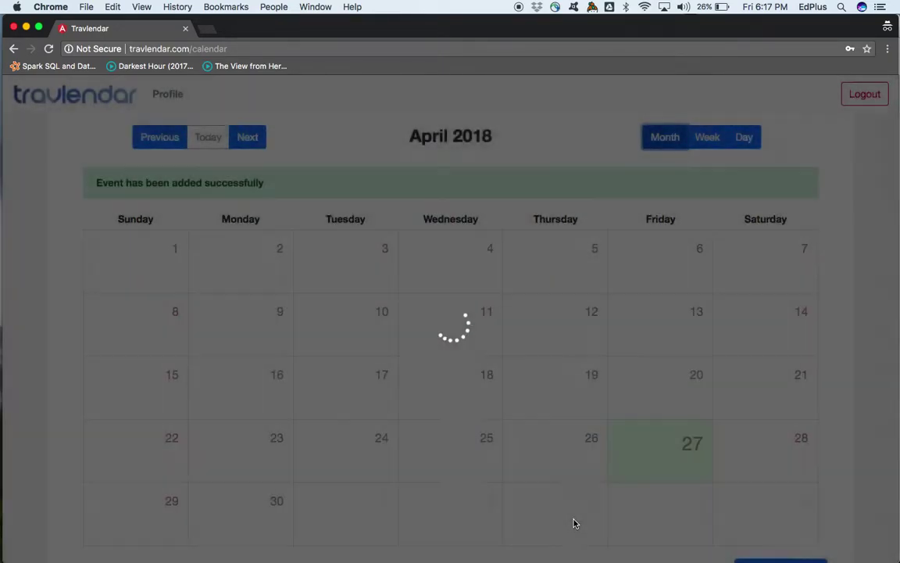
Step: Start a new event and begin typing the title 'Poly Cam'
scroll(575, 523, "down", 1)
left_click(780, 547)
left_click(346, 175)
type("M")
key("BackSpace")
type("Poly Campus Meeting")
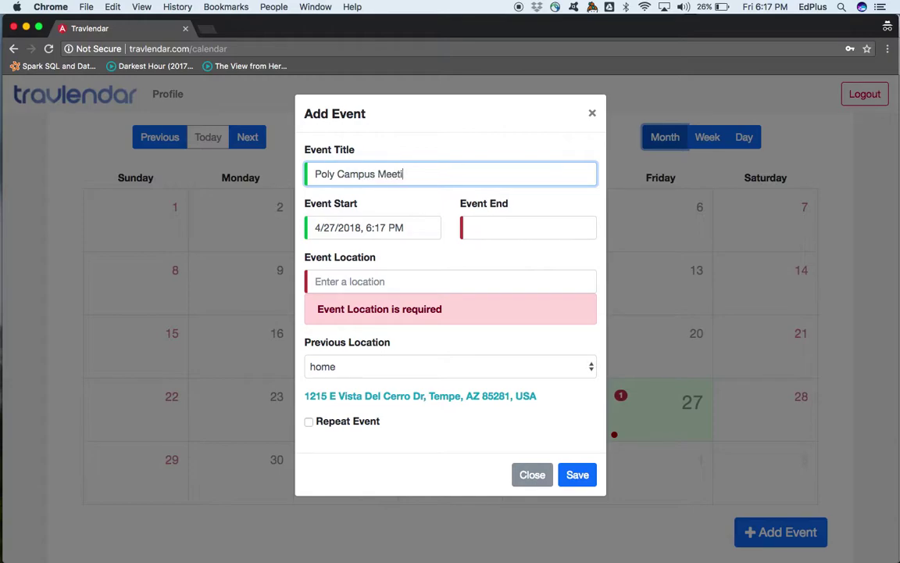
Step: Schedule Poly Campus Meeting from 6:36 PM to 7:36 PM on April 27
left_click(393, 232)
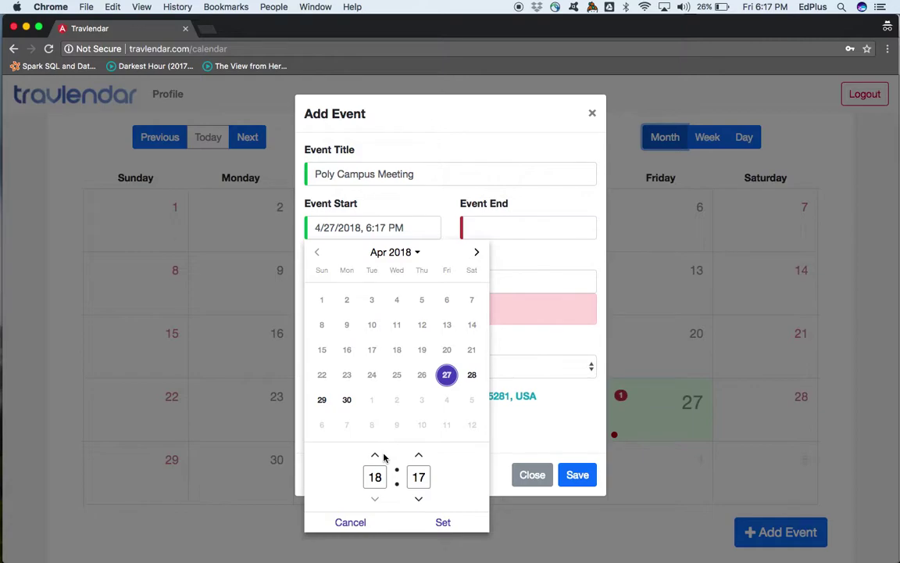
left_click(420, 454)
left_click(420, 455)
left_click(421, 455)
left_click(420, 455)
left_click(415, 522)
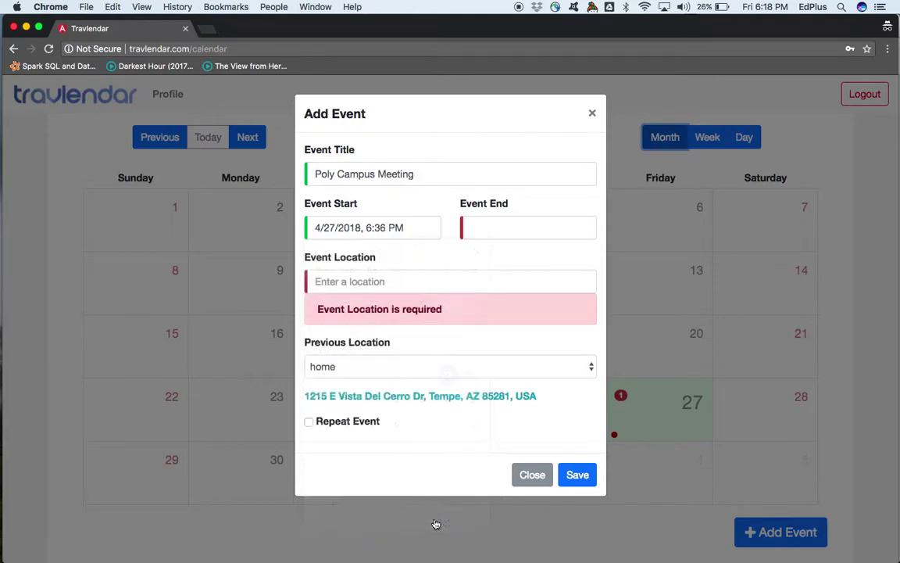
left_click(492, 232)
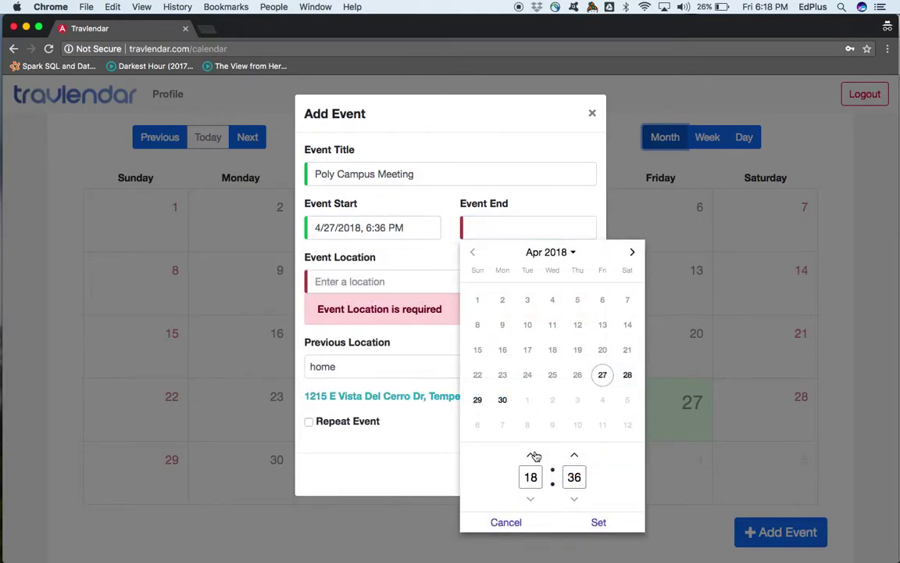
left_click(531, 454)
left_click(594, 522)
Step: Set the location to Polytechnic Campus - Arizona State University with driving travel mode
left_click(412, 281)
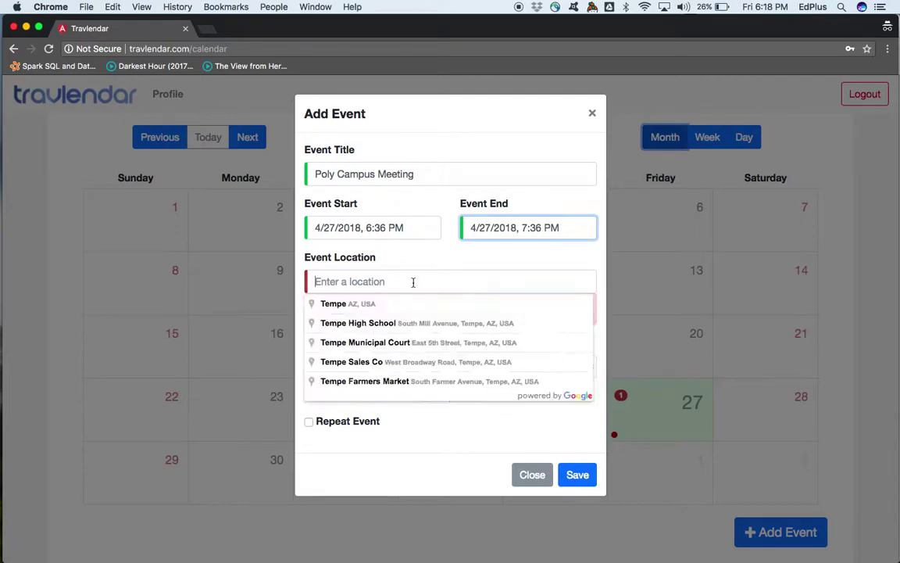
type("Pol")
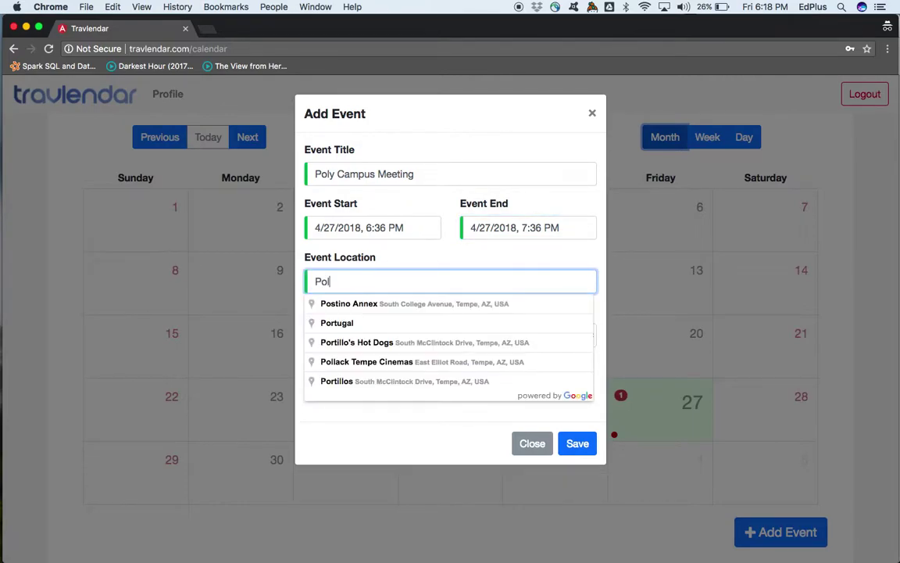
type("yt")
key("Down")
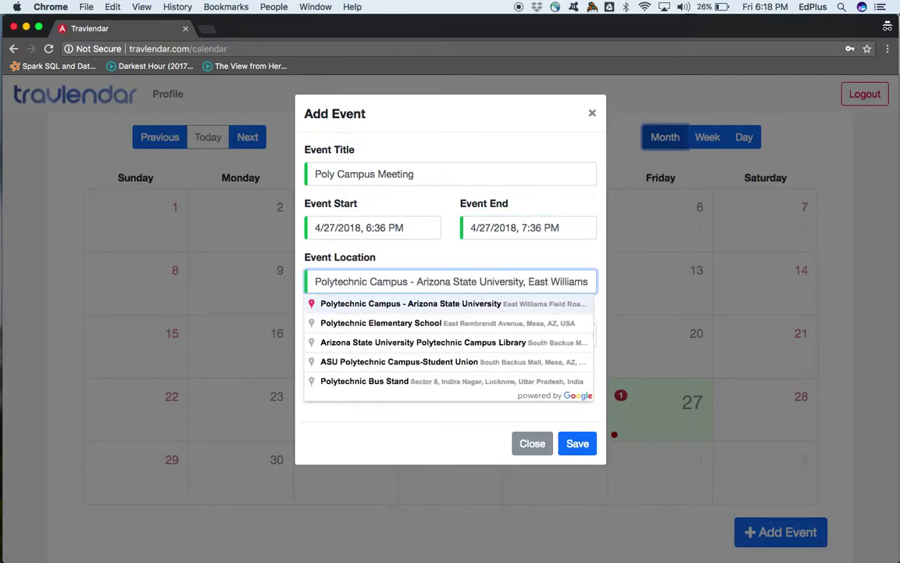
left_click(412, 305)
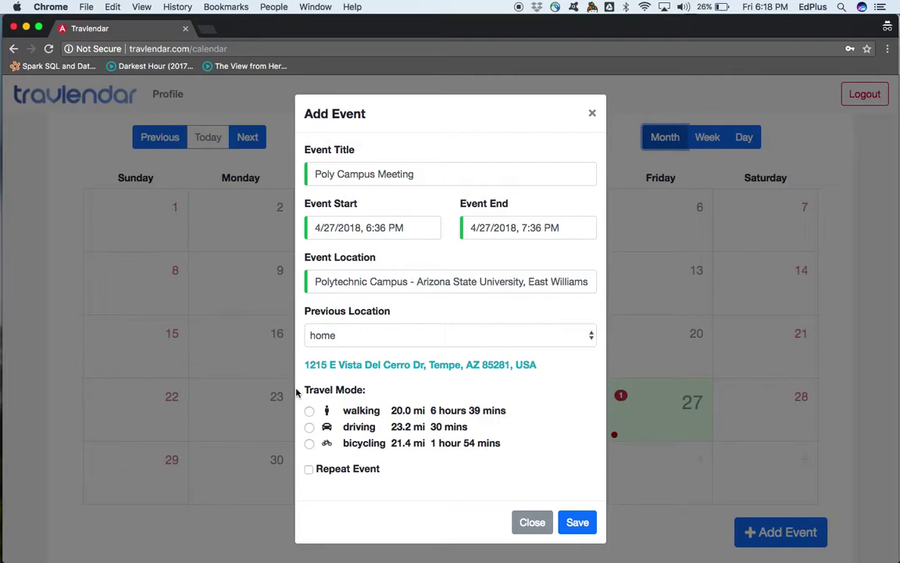
left_click(311, 428)
Step: Save the event past the Meeting 2 conflict warning and list April 27's events
left_click(578, 524)
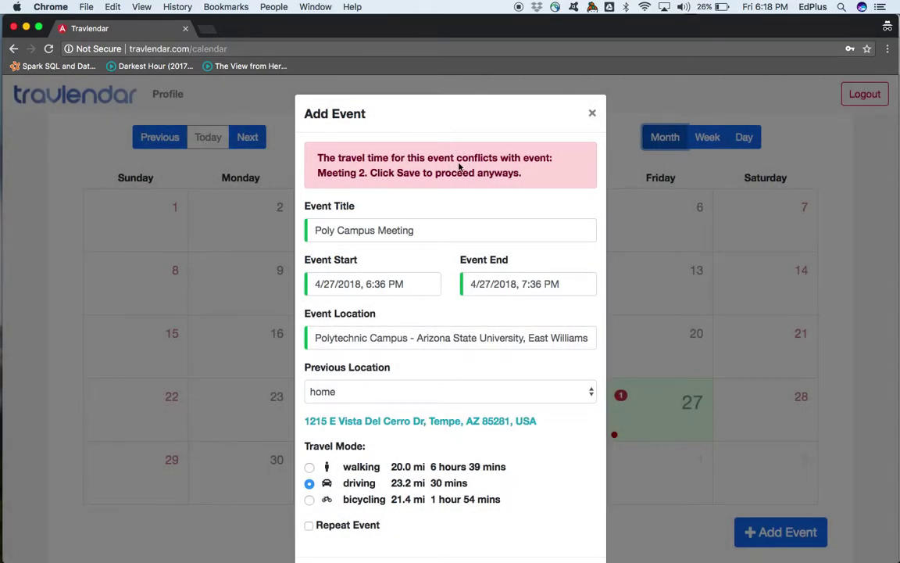
left_click_drag(318, 172, 367, 175)
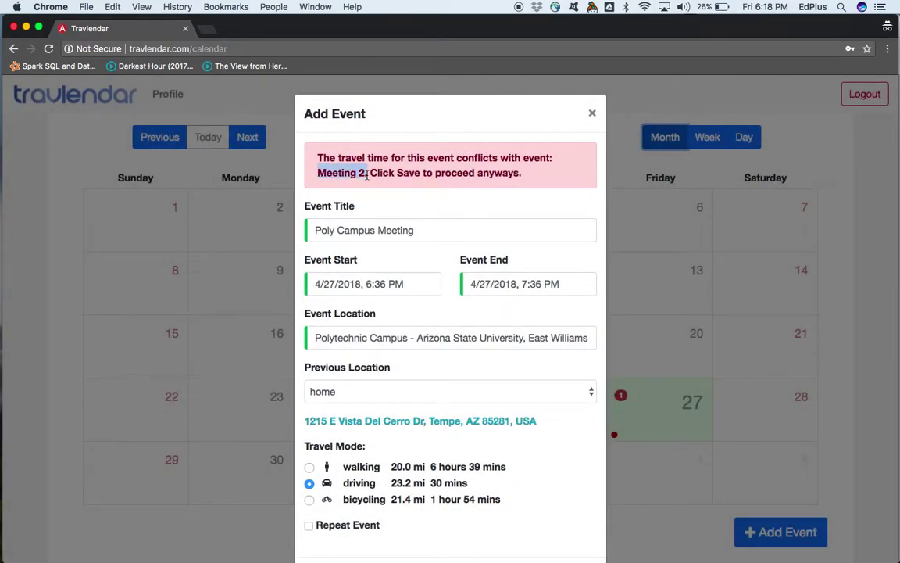
scroll(418, 204, "down", 2)
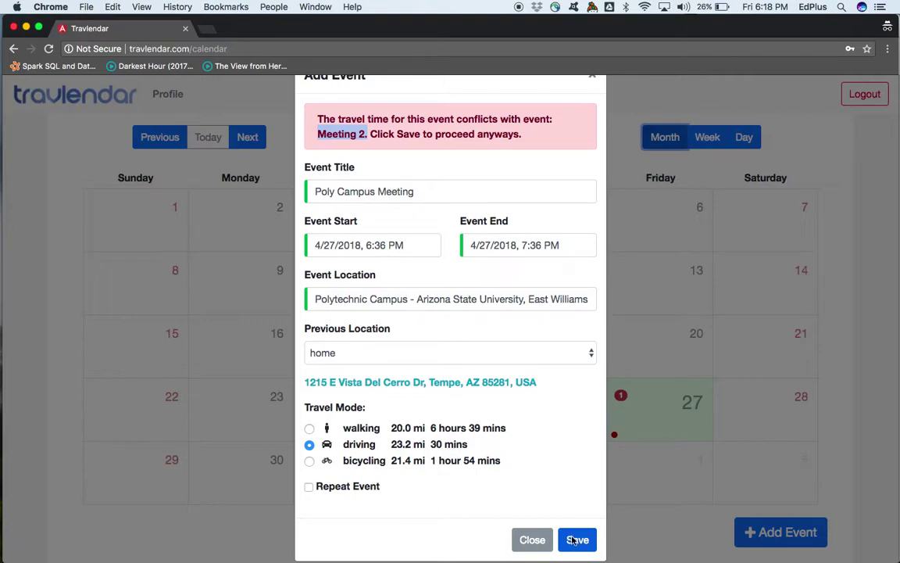
left_click(576, 540)
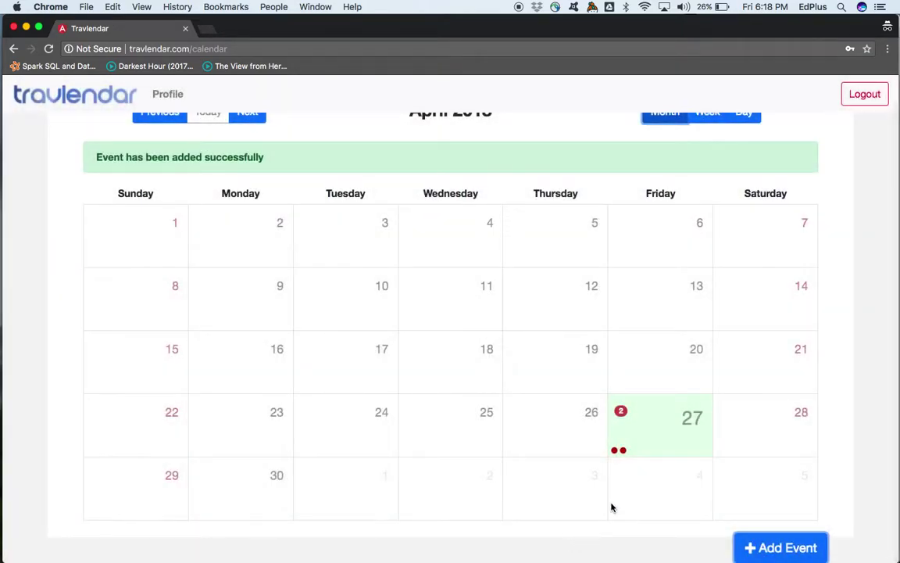
left_click(657, 438)
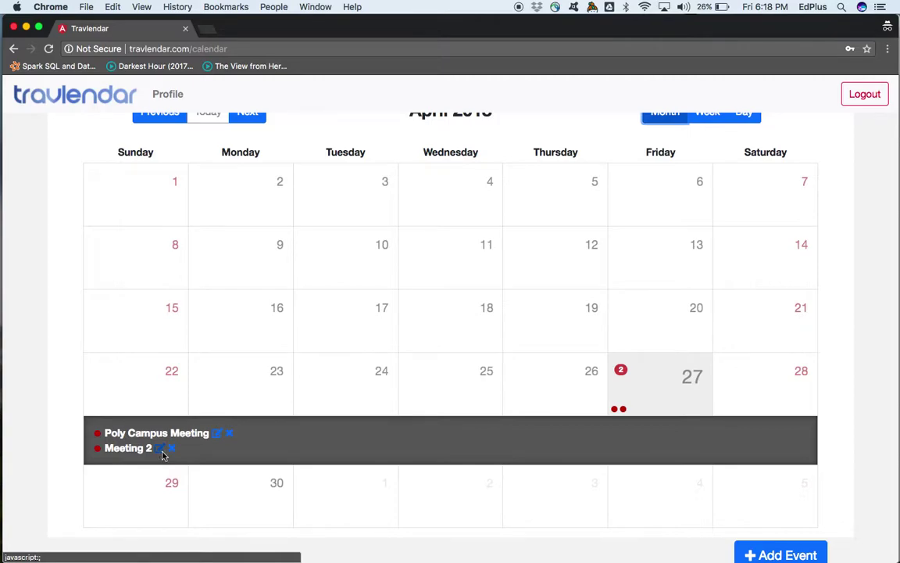
Step: Open Meeting 2 for editing and retitle it Tempe Meeting
left_click(163, 454)
triple_click(369, 174)
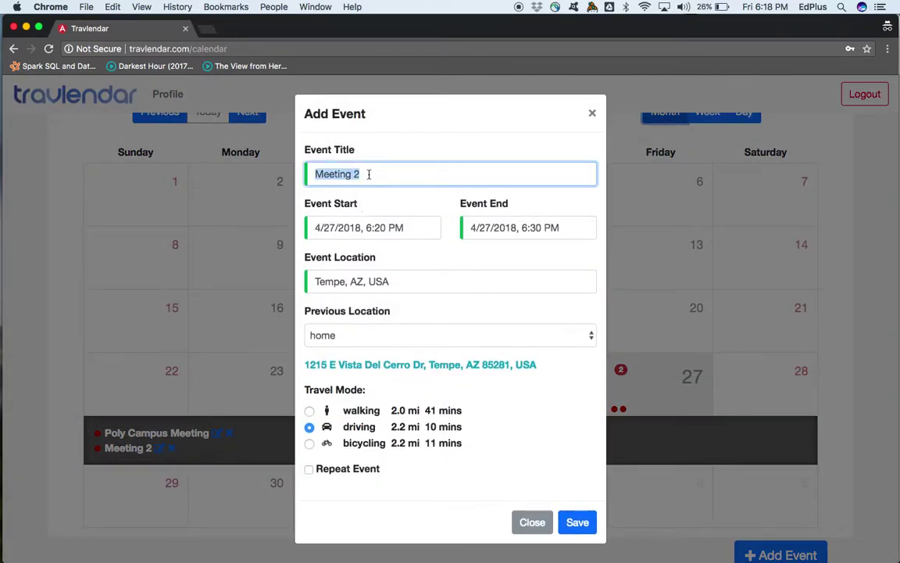
type("Tempe")
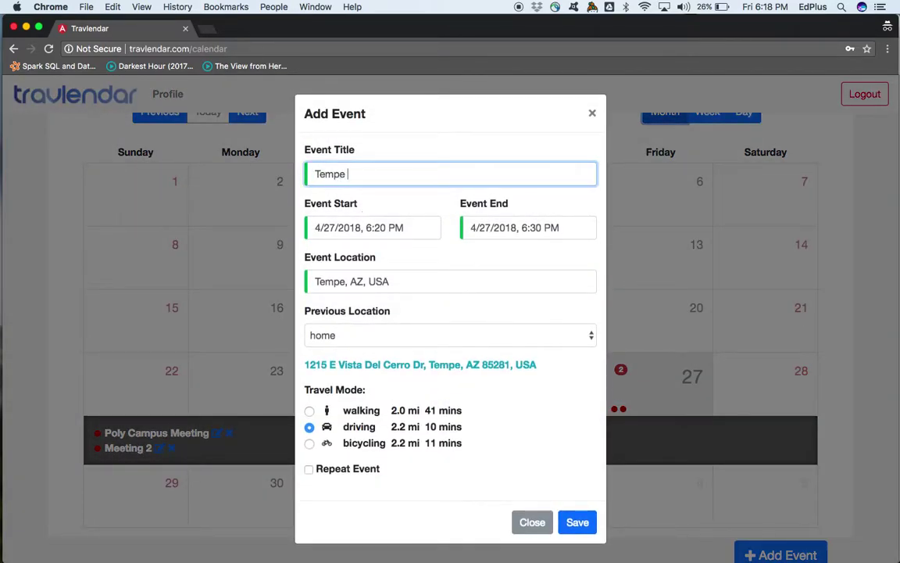
type(" Meetinh")
Step: Reschedule it to 8:20–8:22 PM on April 27 and save
left_click(408, 226)
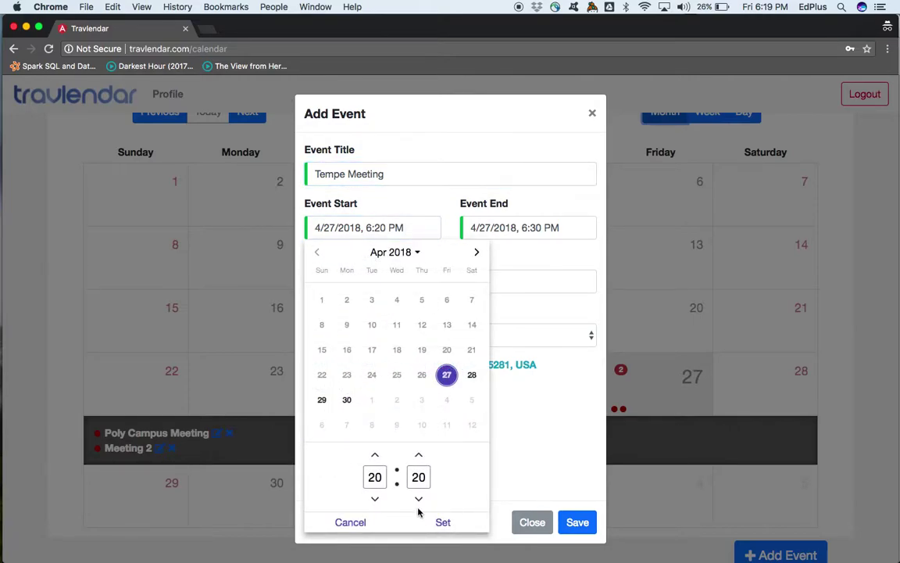
left_click(443, 522)
left_click(492, 240)
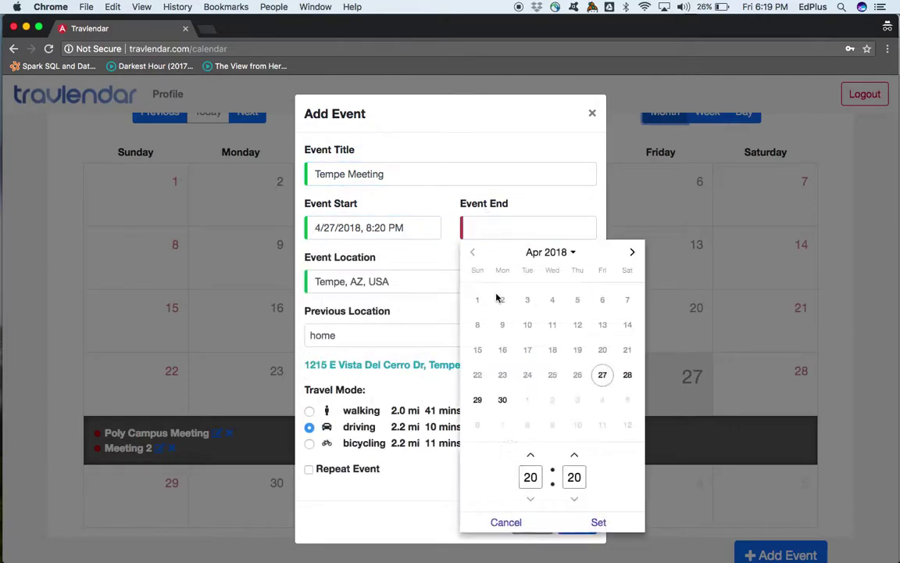
left_click(575, 454)
left_click(575, 454)
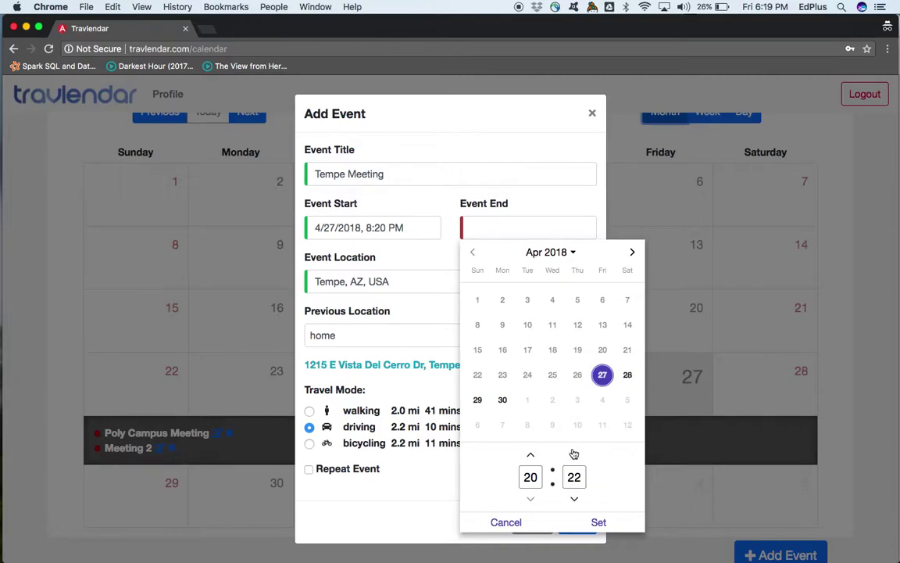
left_click(596, 522)
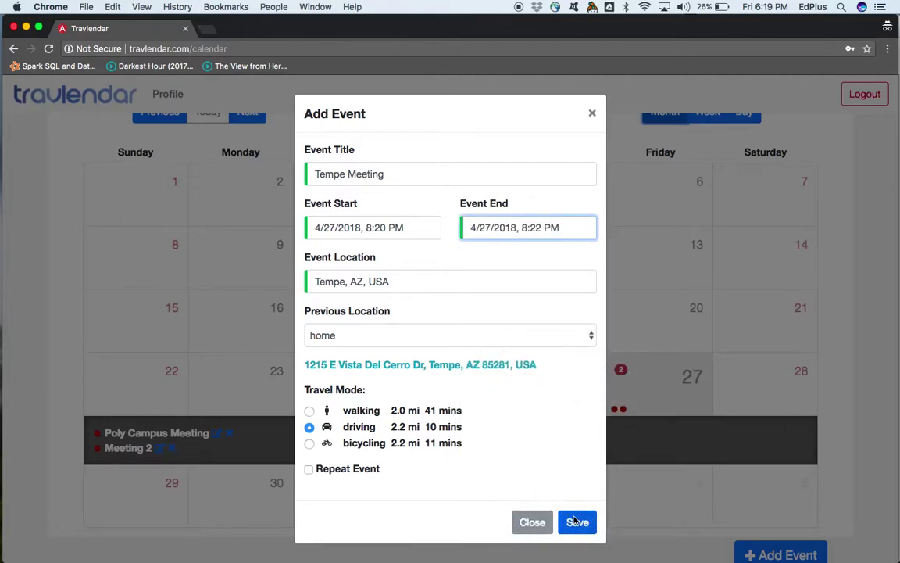
left_click(576, 522)
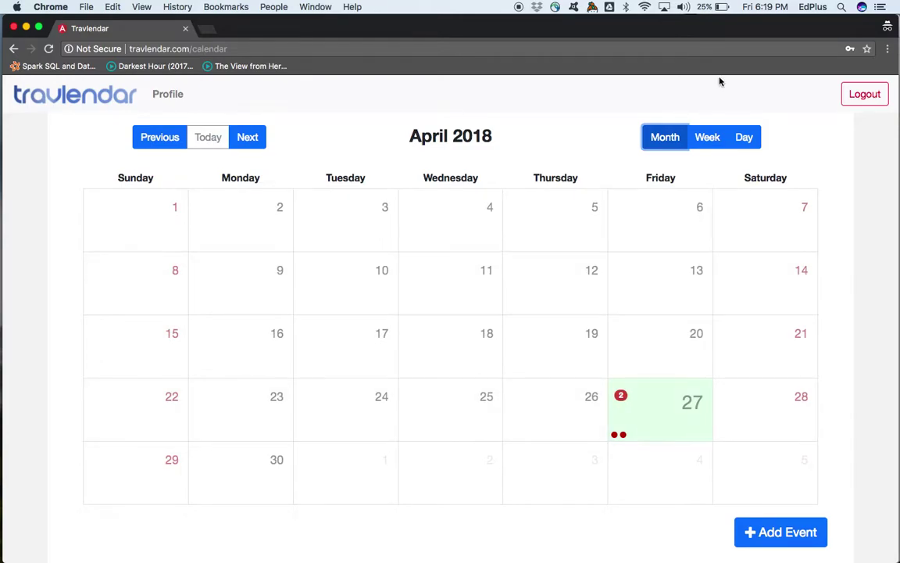
Step: Check the week and Friday April 27 day views, then show the April 2018 month
left_click(708, 137)
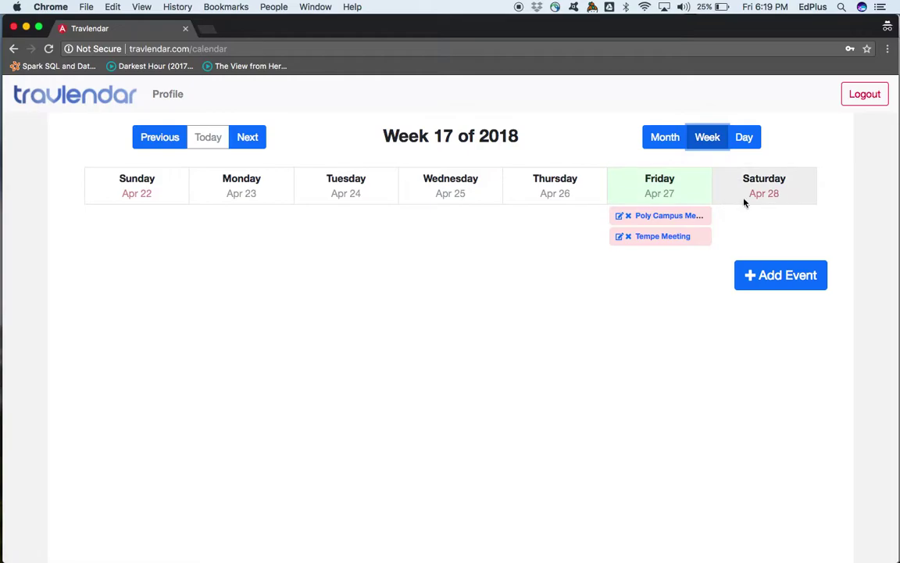
left_click(747, 137)
scroll(409, 320, "down", 1)
scroll(409, 320, "left", 5)
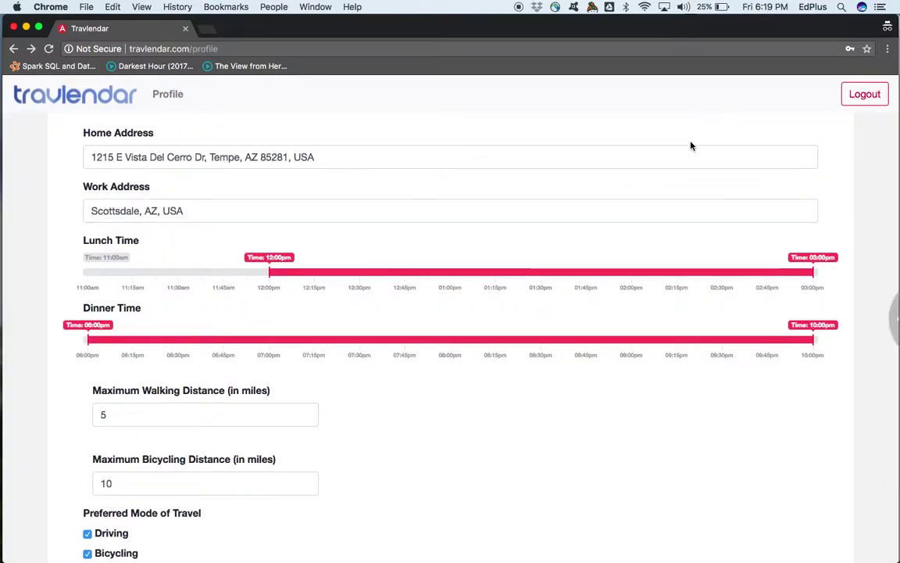
left_click(137, 95)
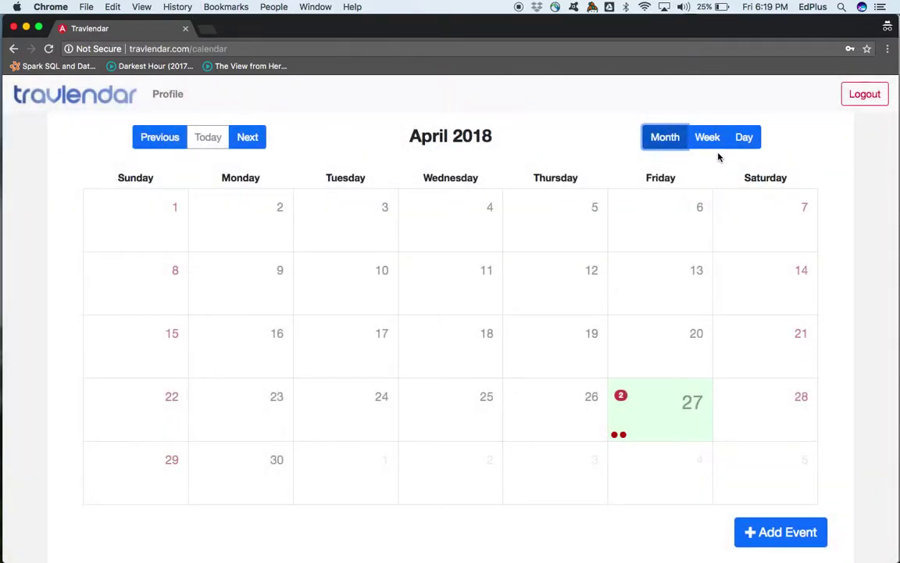
left_click(744, 137)
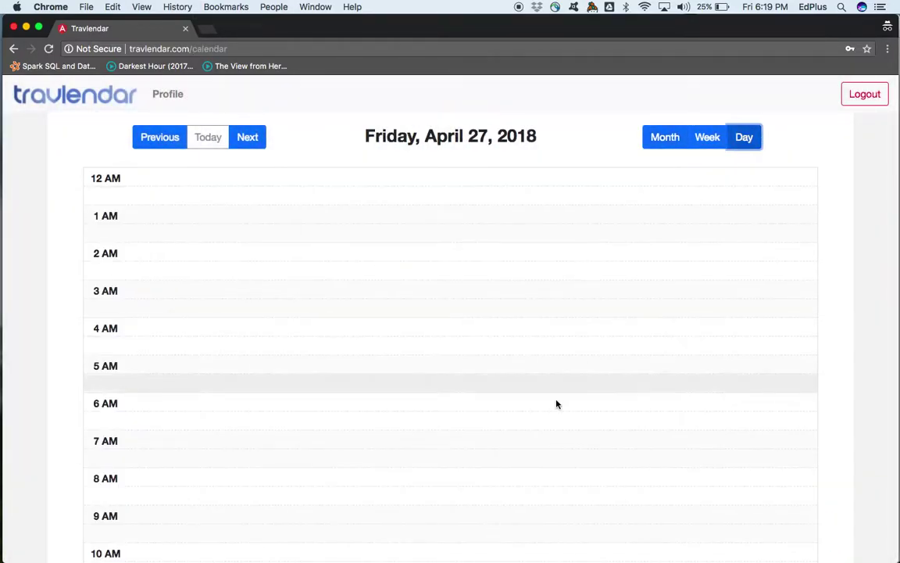
scroll(844, 453, "down", 10)
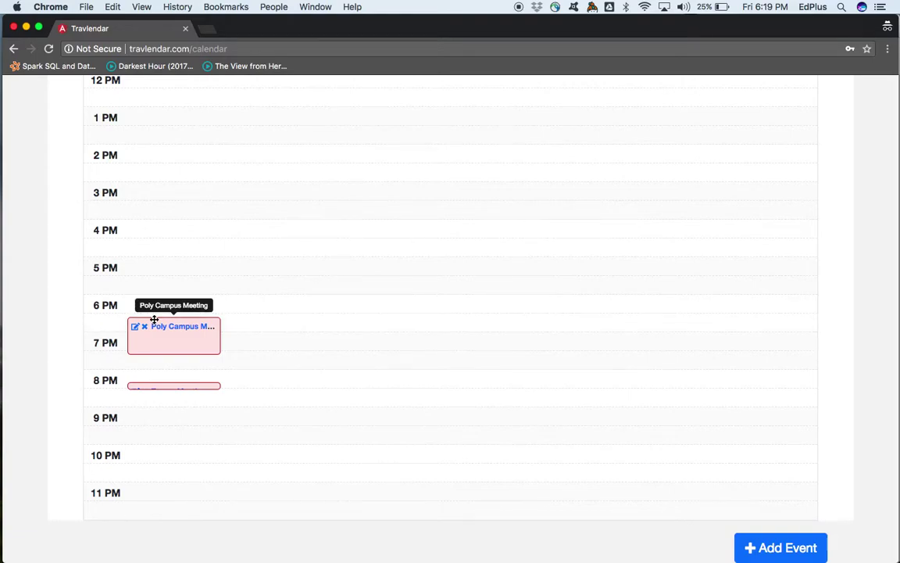
scroll(71, 222, "up", 10)
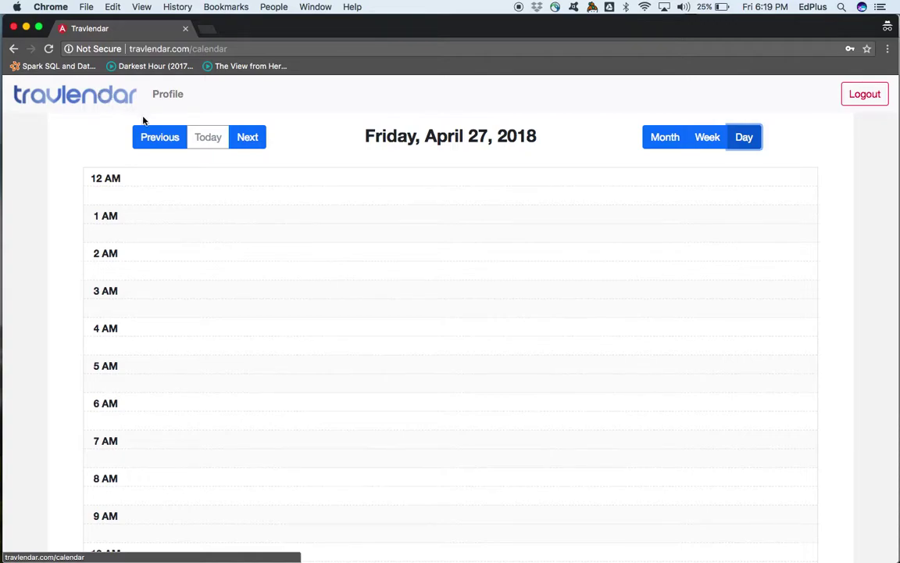
left_click(664, 139)
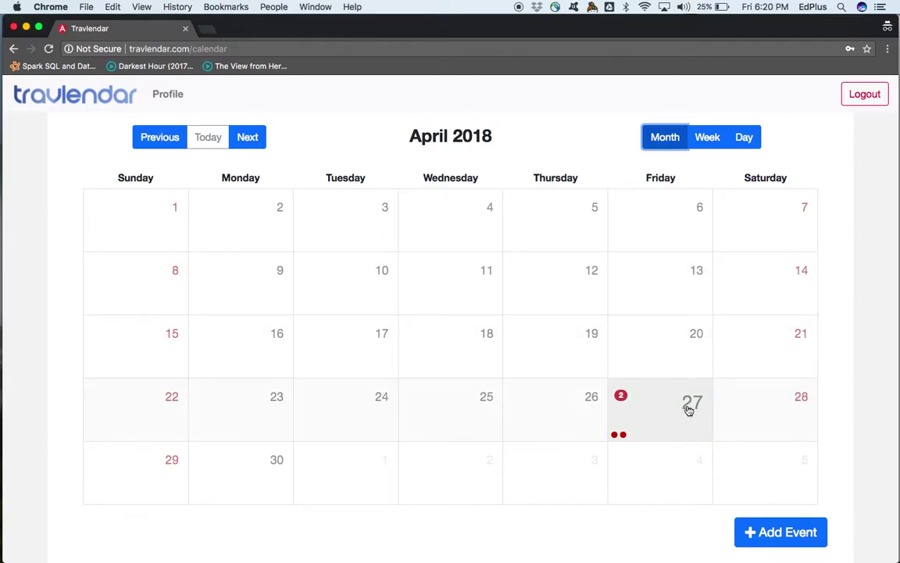
Step: Start a new event titled Morning Walk
left_click(767, 533)
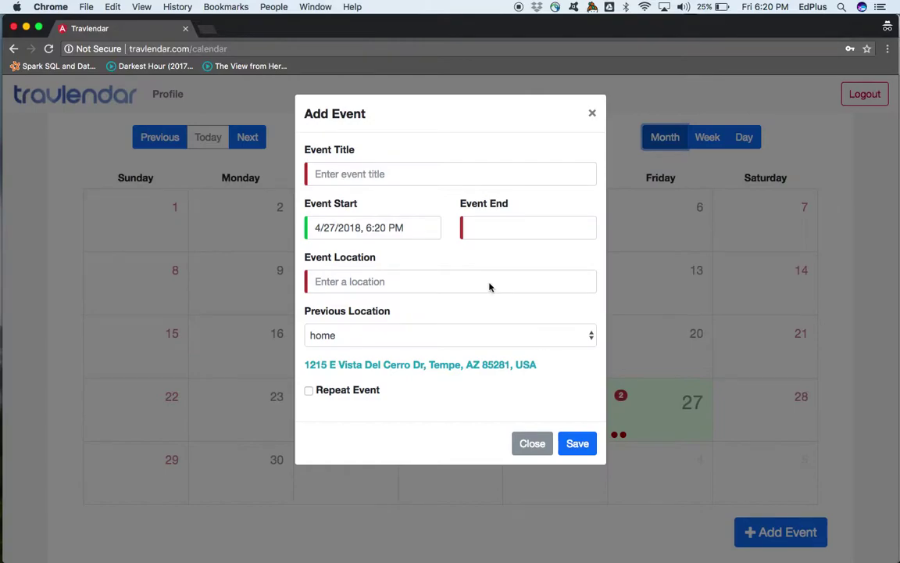
left_click(397, 175)
type("R")
key("BackSpace")
type("Morning Walk")
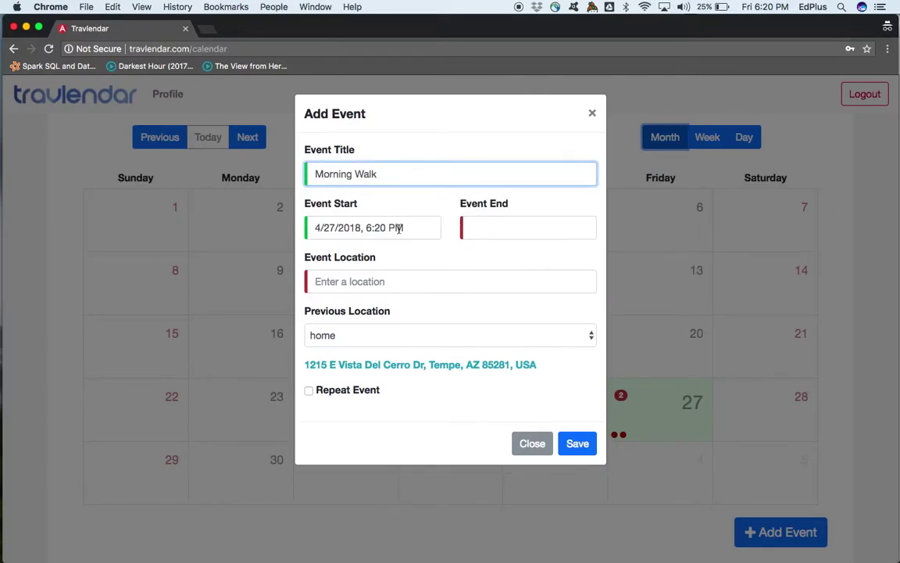
Step: Set the start to April 28 at 6:30 AM
left_click(402, 227)
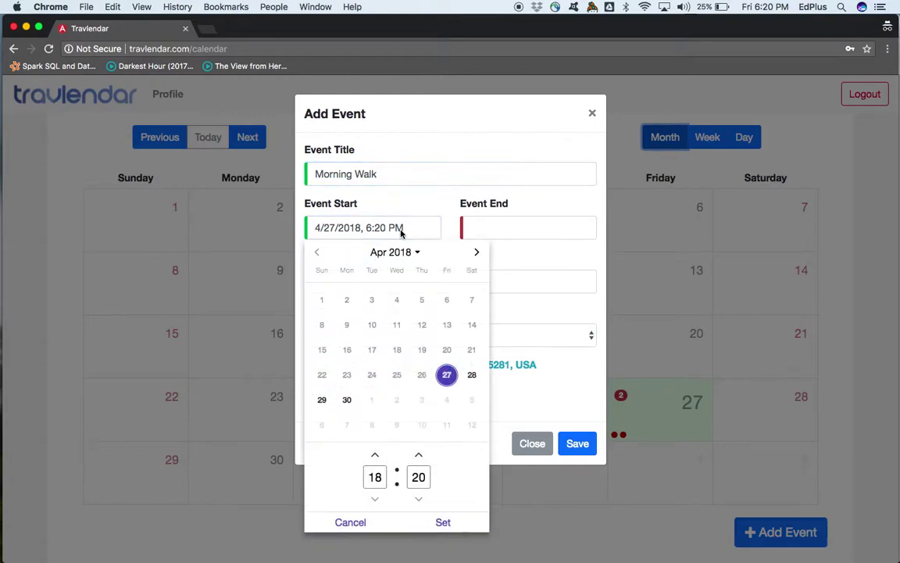
left_click(376, 455)
left_click(471, 375)
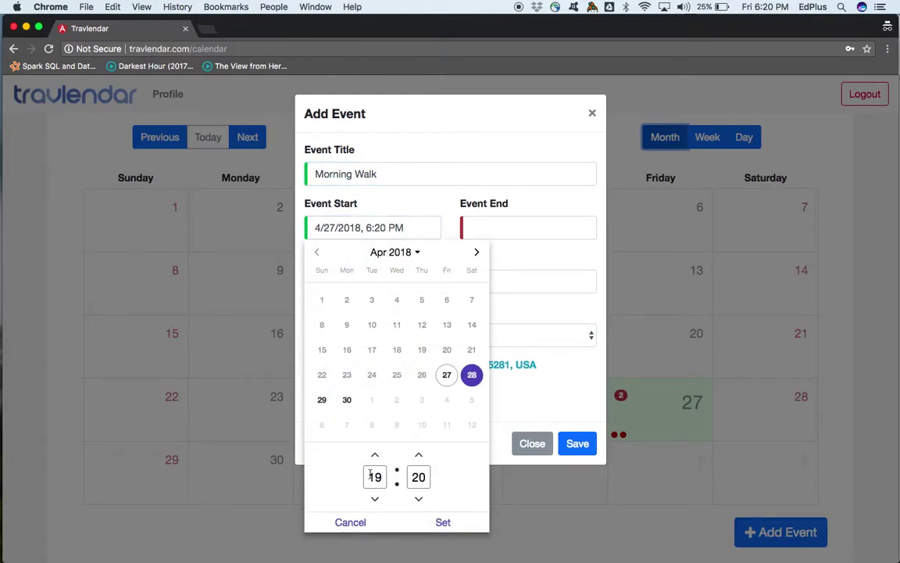
left_click(375, 500)
left_click(375, 499)
left_click(375, 499)
left_click(375, 499)
left_click(375, 500)
left_click(375, 455)
left_click(418, 455)
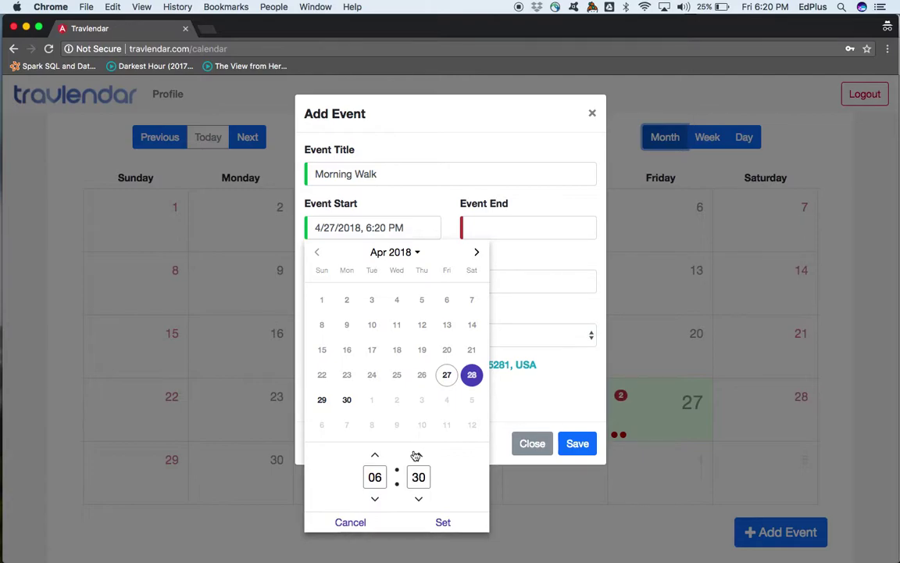
left_click(444, 522)
Step: Set the end to 7:30 AM and the location to Lakeview at the Bay
left_click(524, 231)
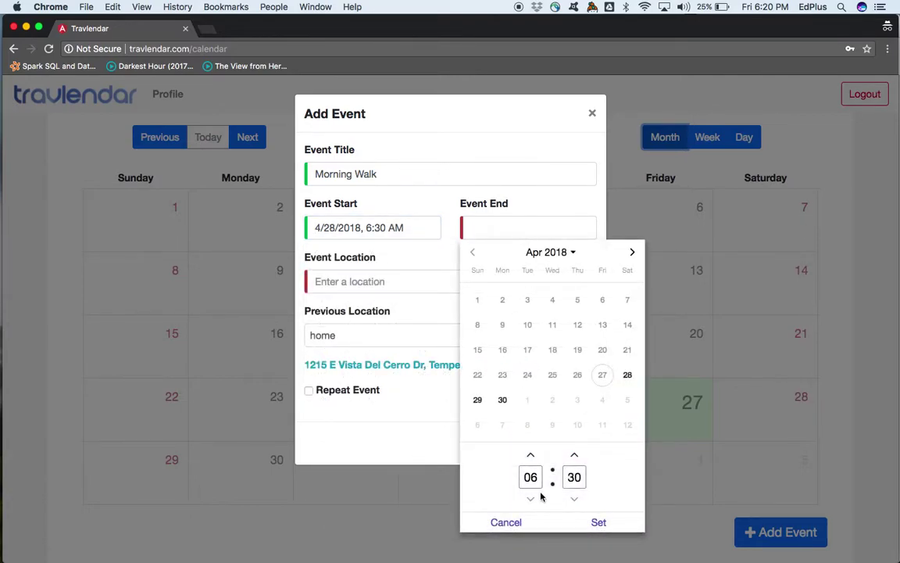
left_click(532, 456)
left_click(598, 521)
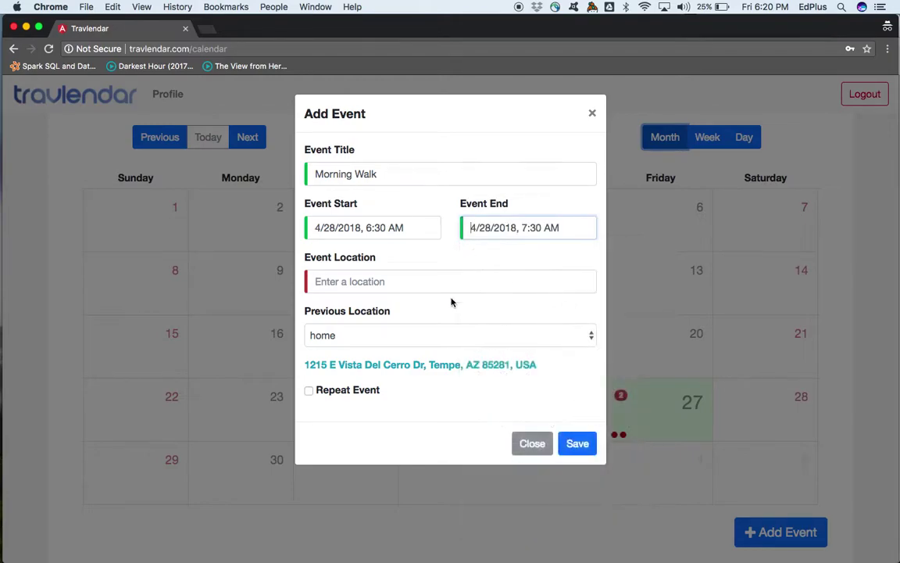
left_click(422, 280)
type("Lake")
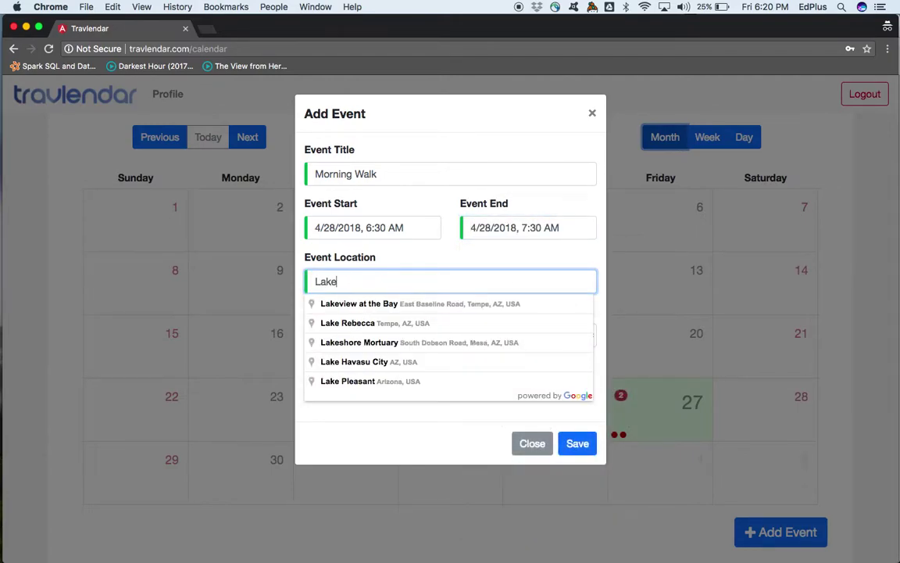
left_click(404, 303)
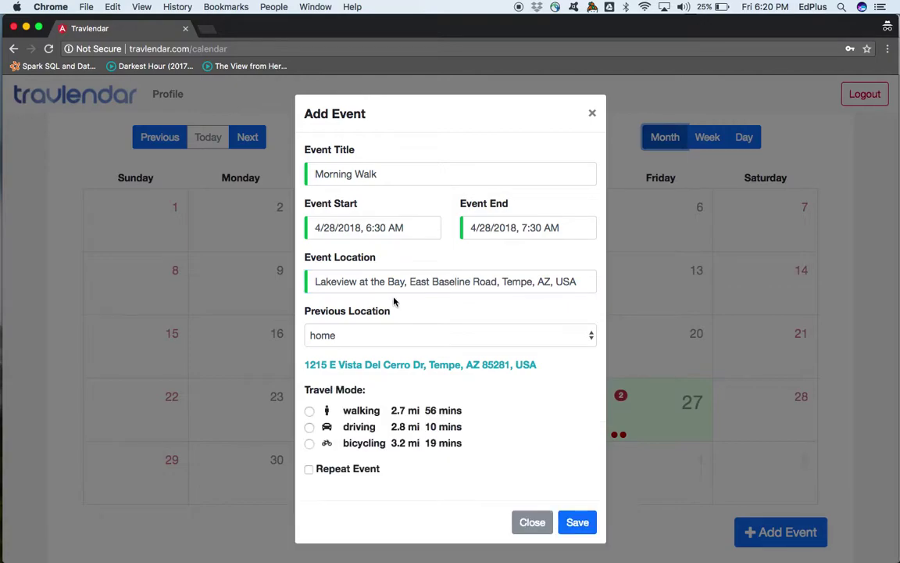
Step: Make it a walking event repeating daily until May 31, 2018
left_click(310, 427)
left_click(309, 469)
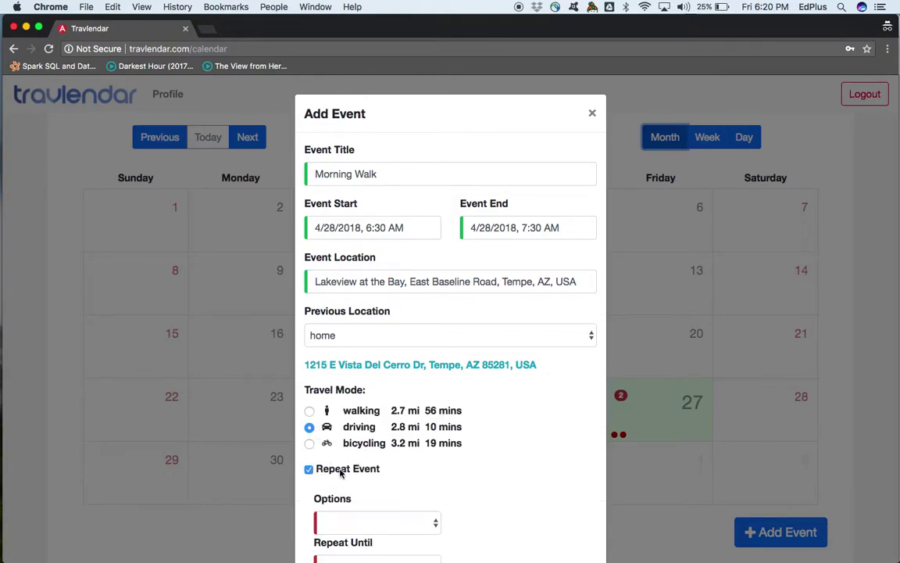
scroll(313, 465, "down", 2)
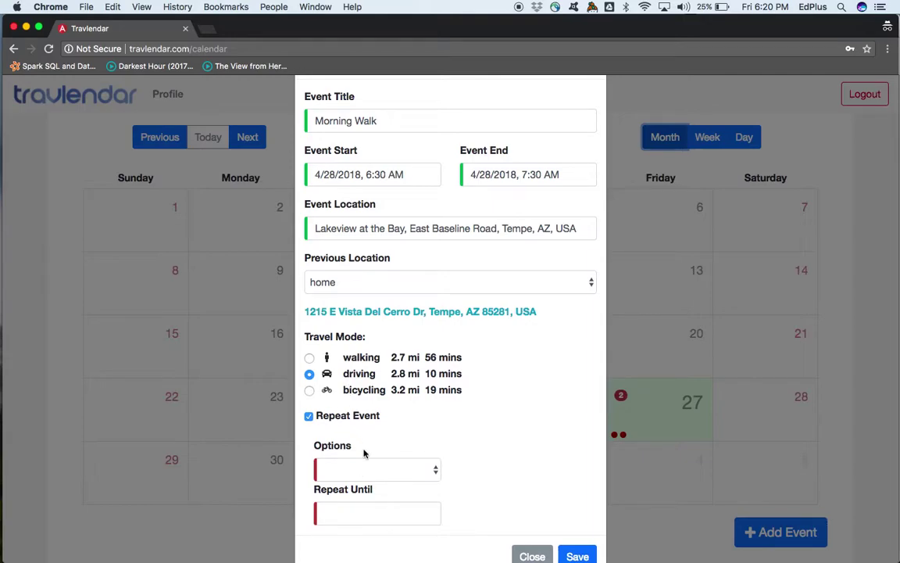
left_click(369, 469)
left_click(369, 470)
left_click(309, 358)
scroll(442, 454, "down", 1)
left_click(381, 480)
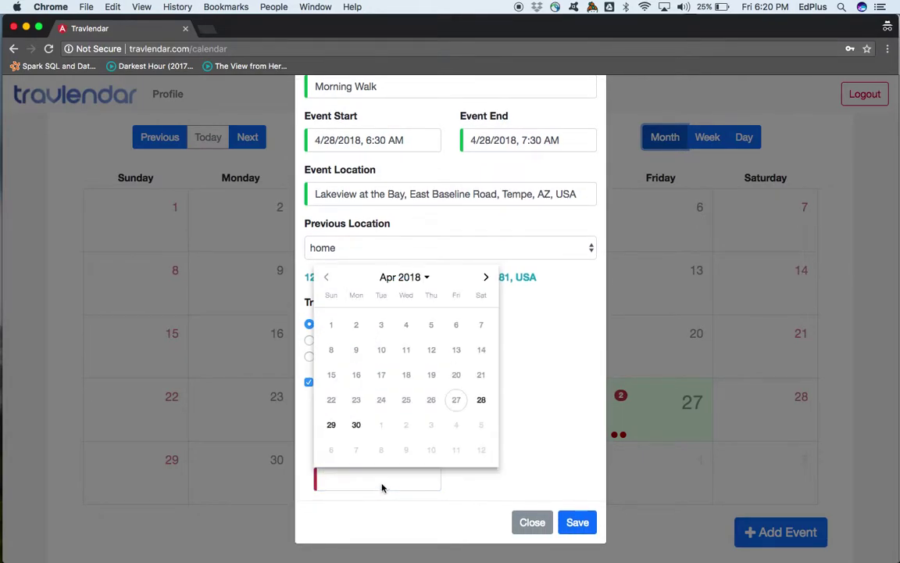
left_click(485, 277)
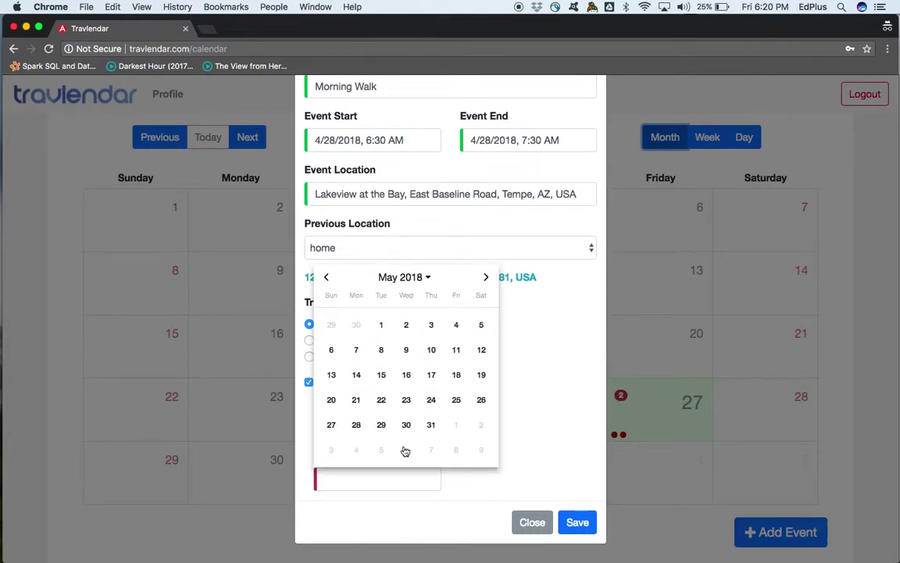
left_click(431, 424)
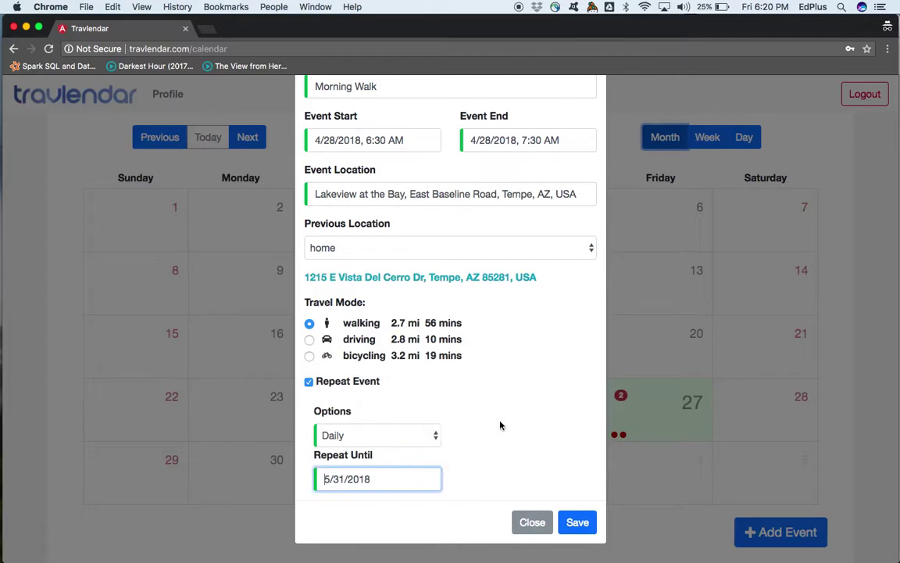
Step: Save the repeating Morning Walk event
left_click(581, 529)
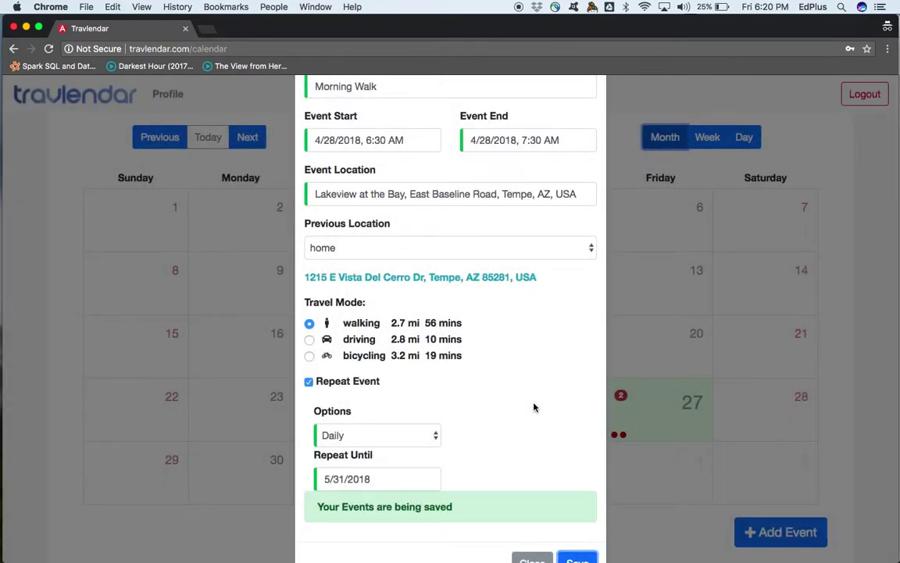
scroll(535, 407, "down", 1)
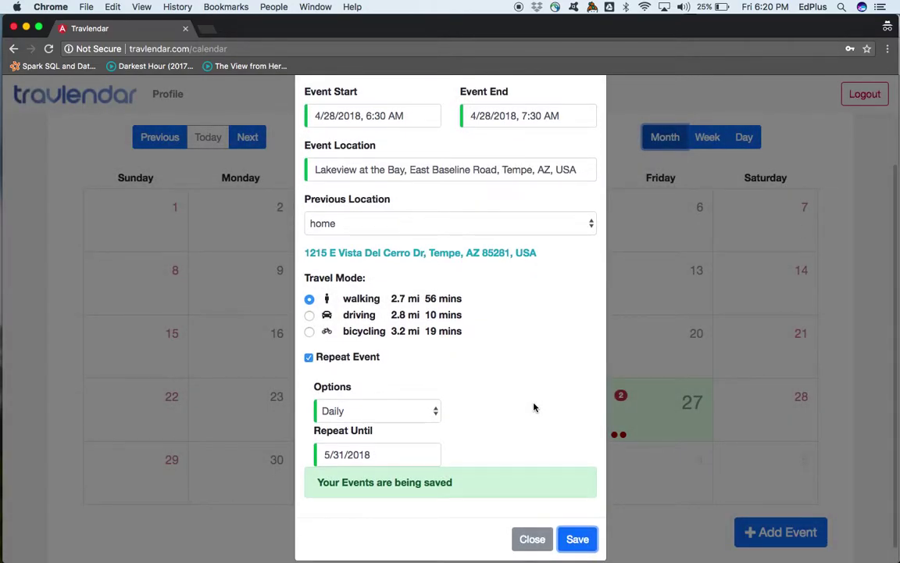
scroll(534, 407, "down", 1)
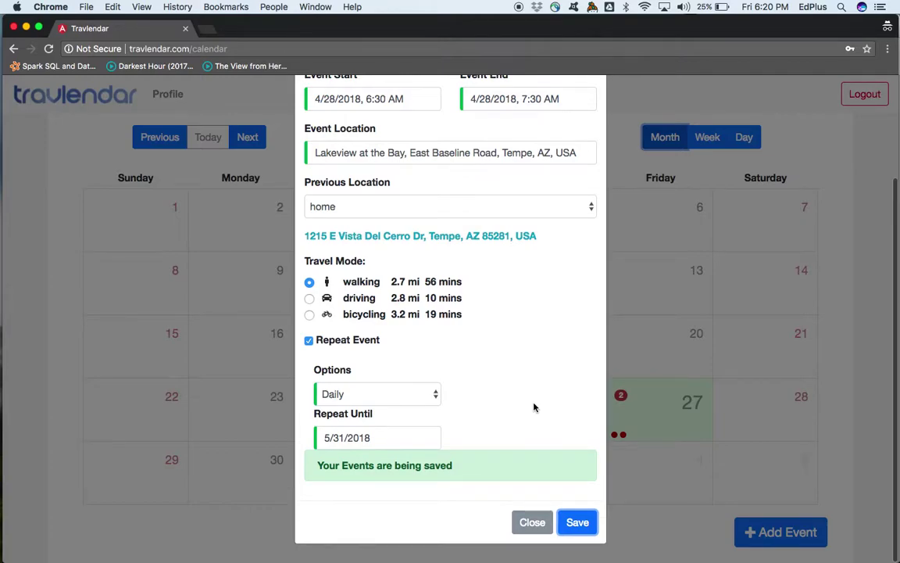
scroll(534, 408, "up", 2)
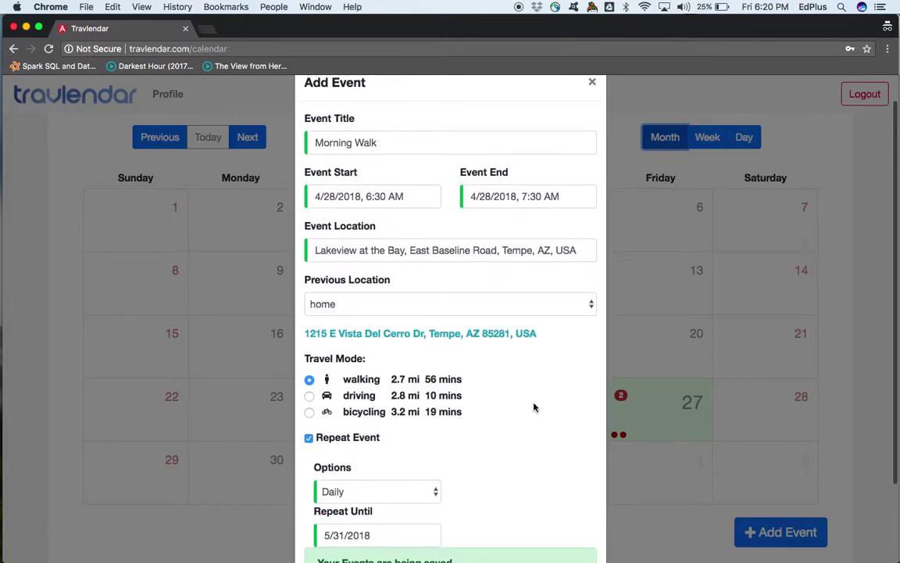
scroll(535, 407, "down", 1)
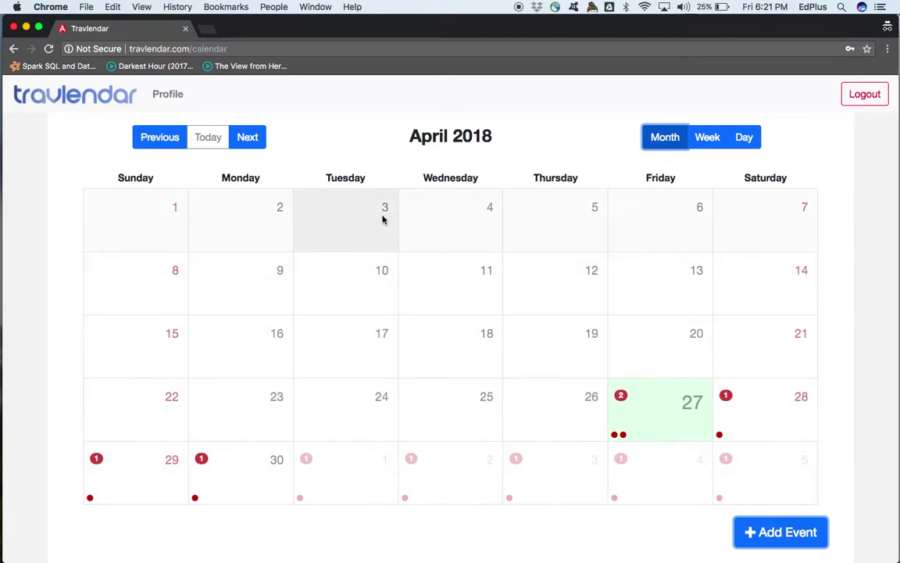
left_click(248, 137)
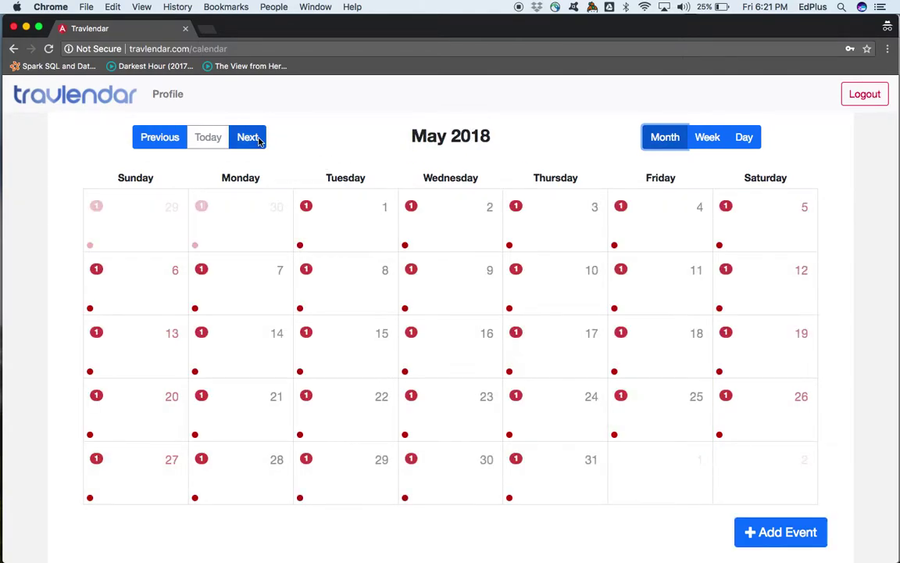
left_click(529, 480)
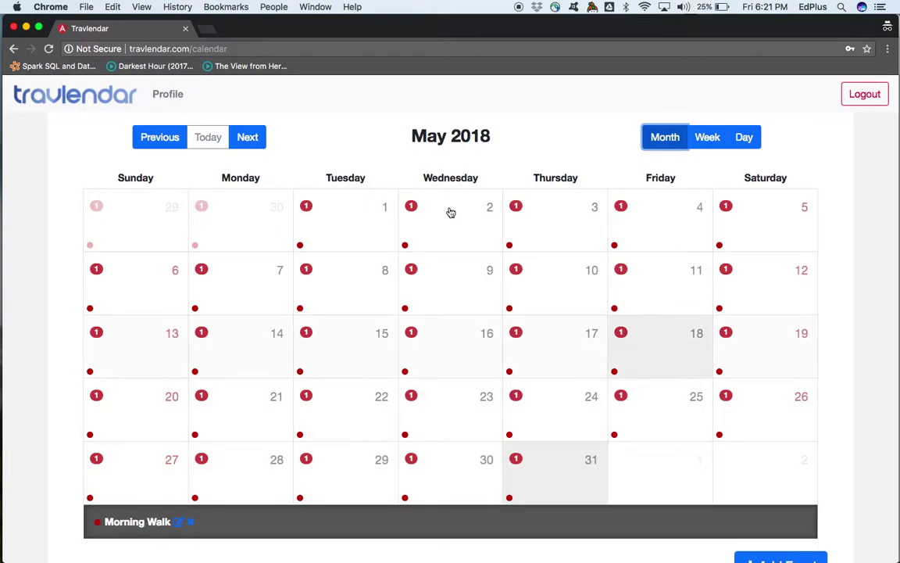
left_click(249, 138)
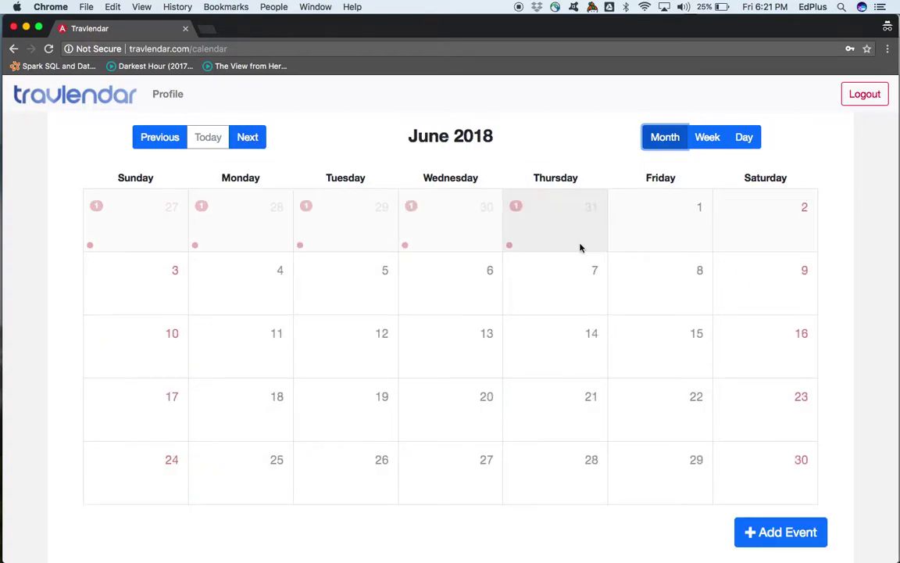
left_click(149, 133)
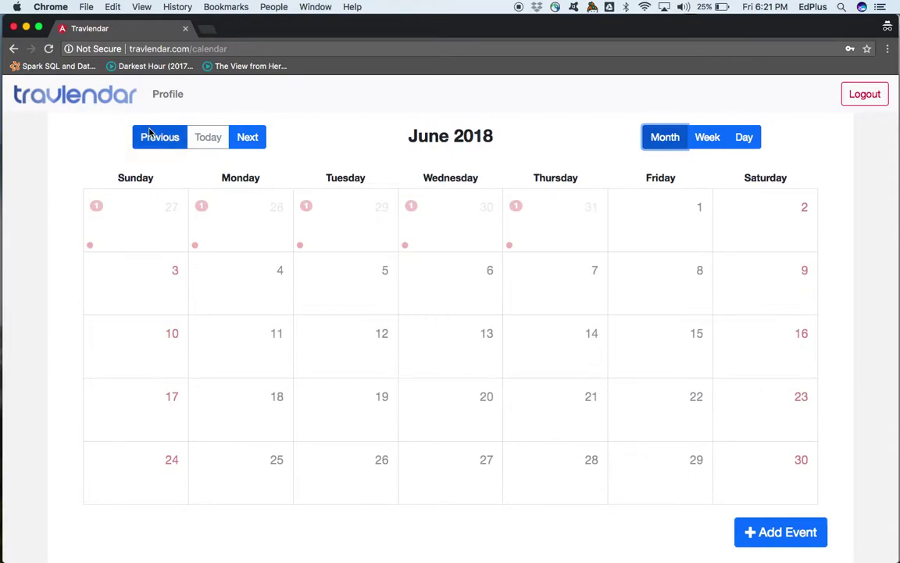
left_click(151, 132)
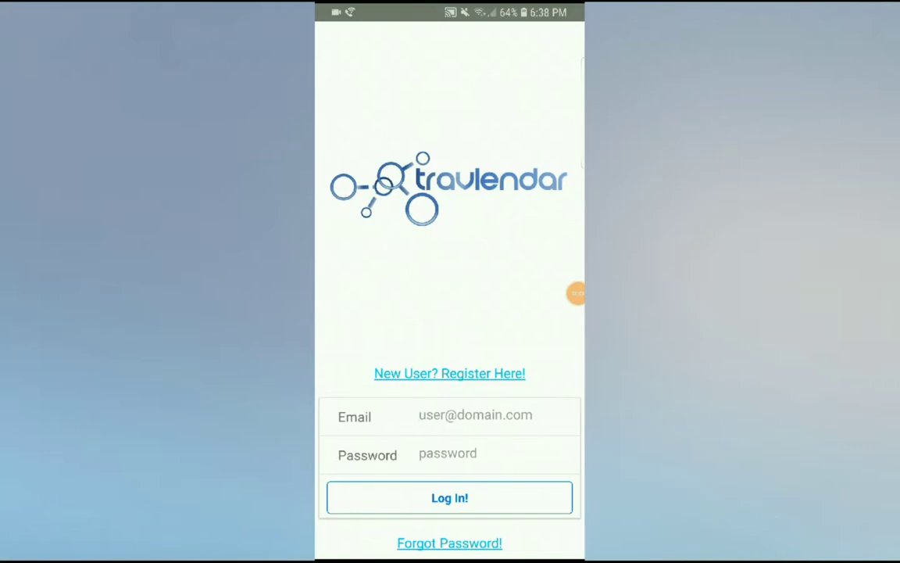
Step: Log in to the Travlendar app with the account e-mail and password
left_click(449, 373)
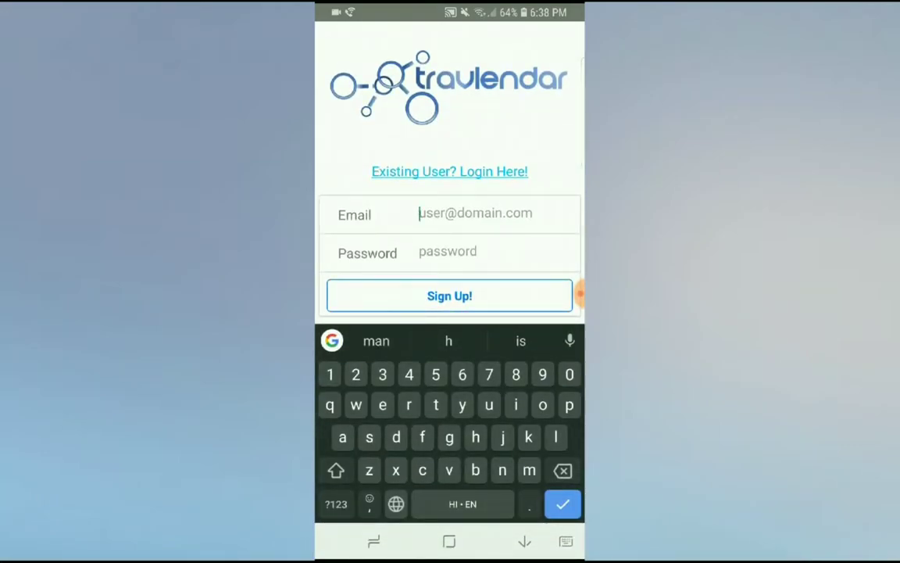
left_click(449, 171)
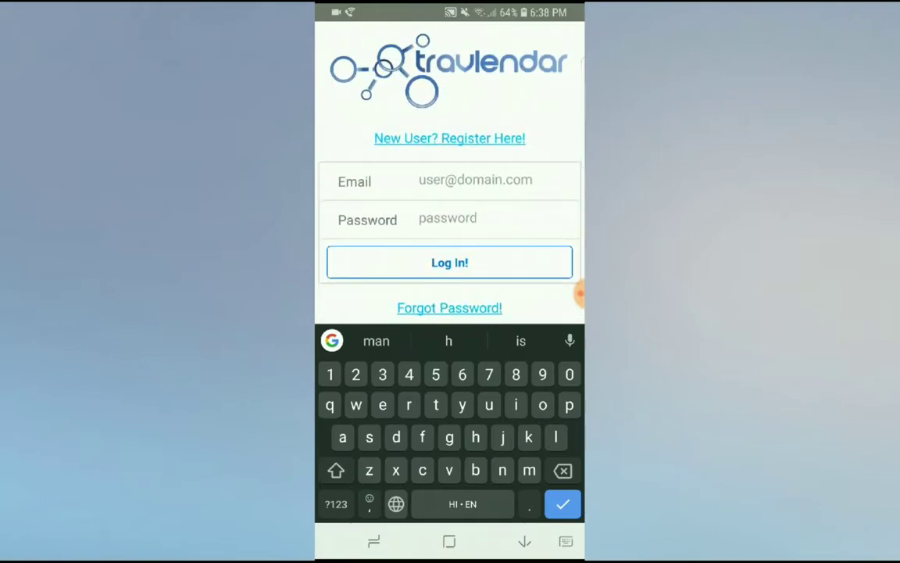
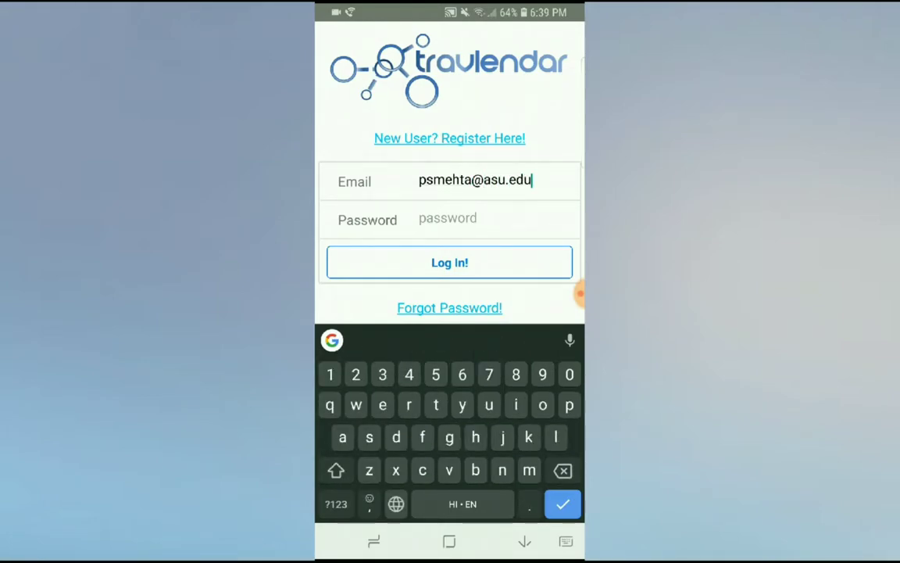
left_click(447, 218)
key("Return")
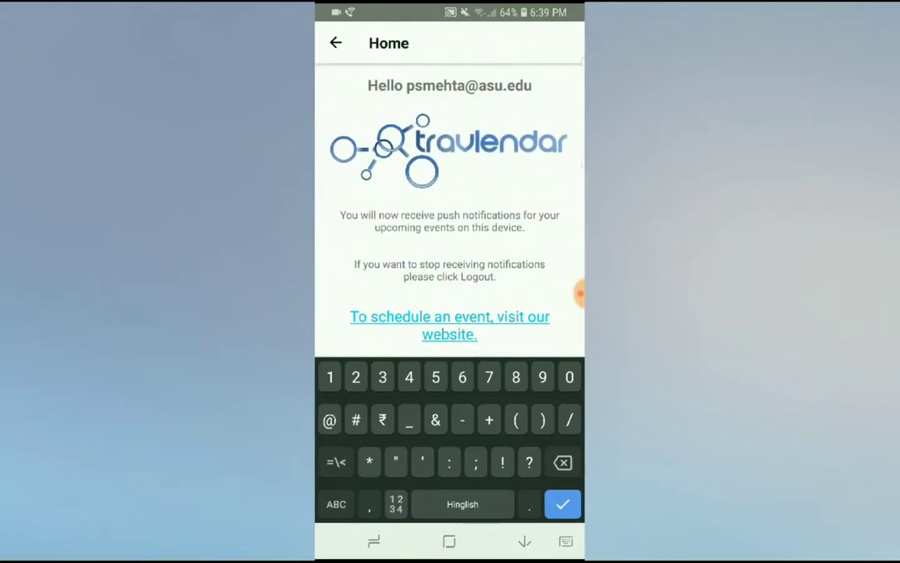
left_click(449, 316)
Step: Return to the Travlendar website in Chrome and start a new event
key("Escape")
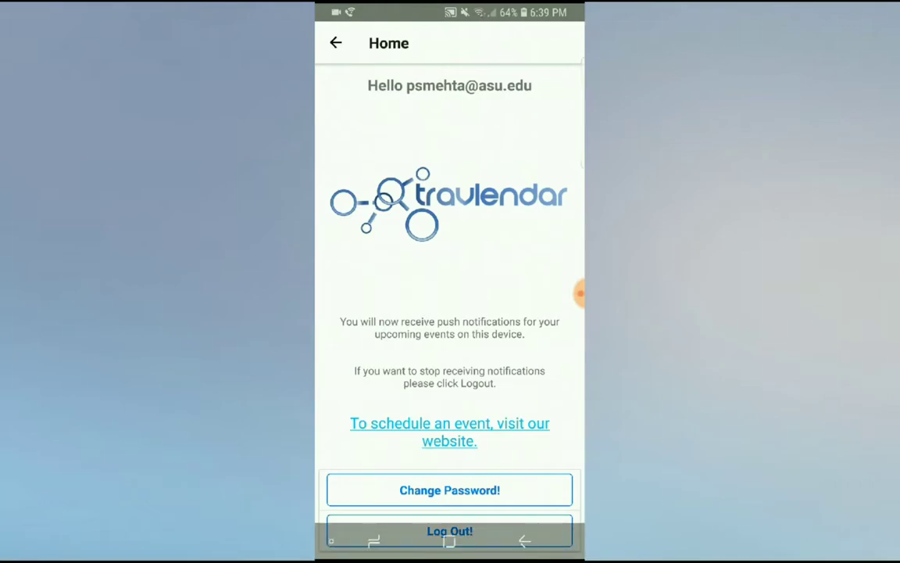
left_click(373, 540)
left_click(448, 203)
left_click(517, 541)
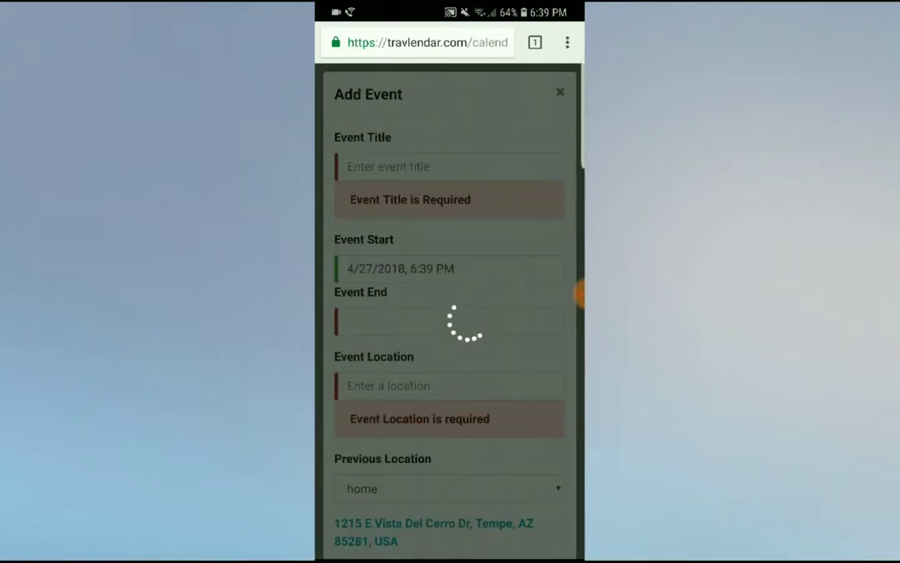
left_click(449, 167)
type("Meeting 1")
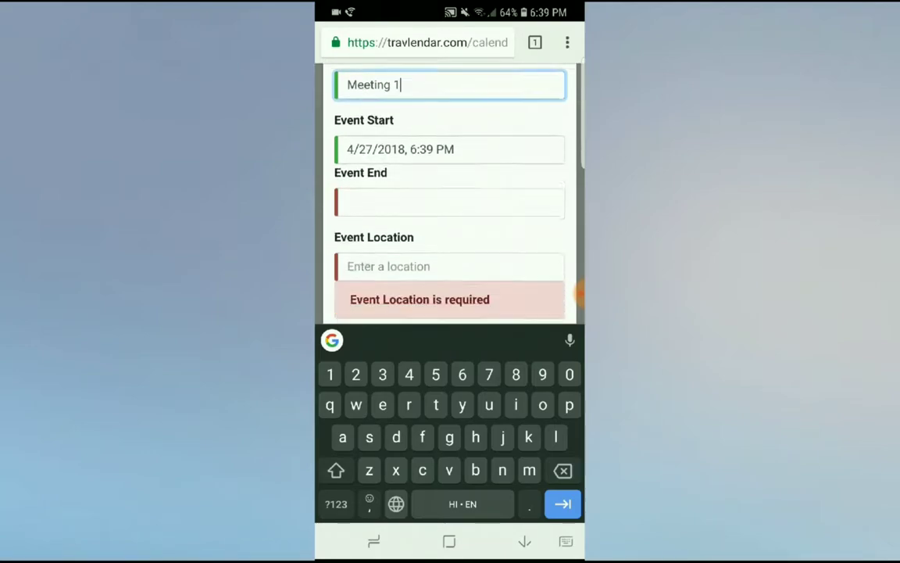
scroll(450, 195, "down", 2)
left_click(449, 175)
type("B")
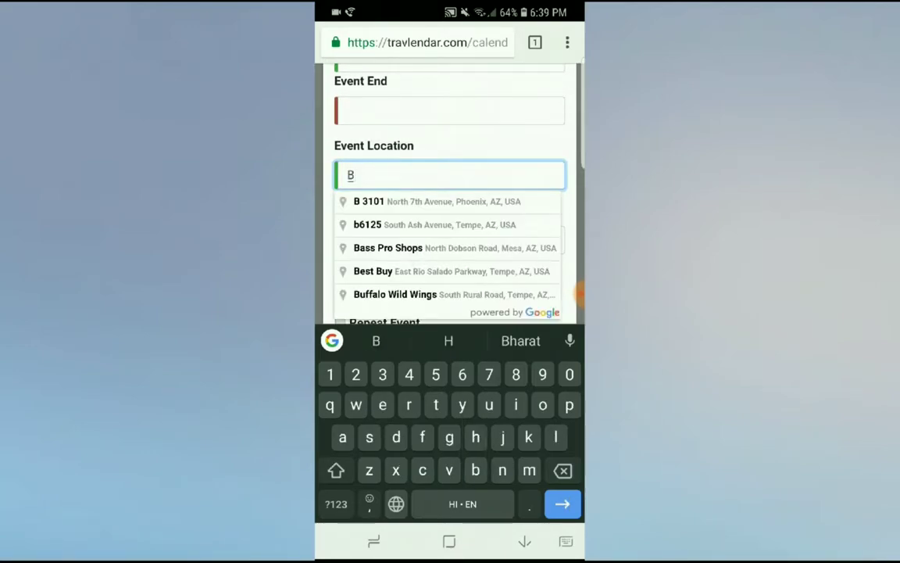
left_click(406, 368)
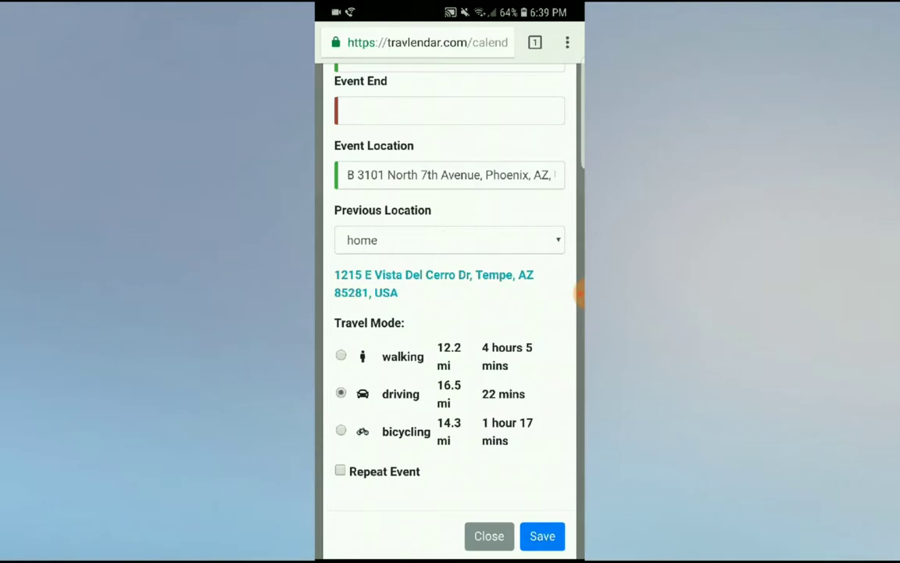
scroll(449, 313, "up", 3)
scroll(449, 313, "up", 1)
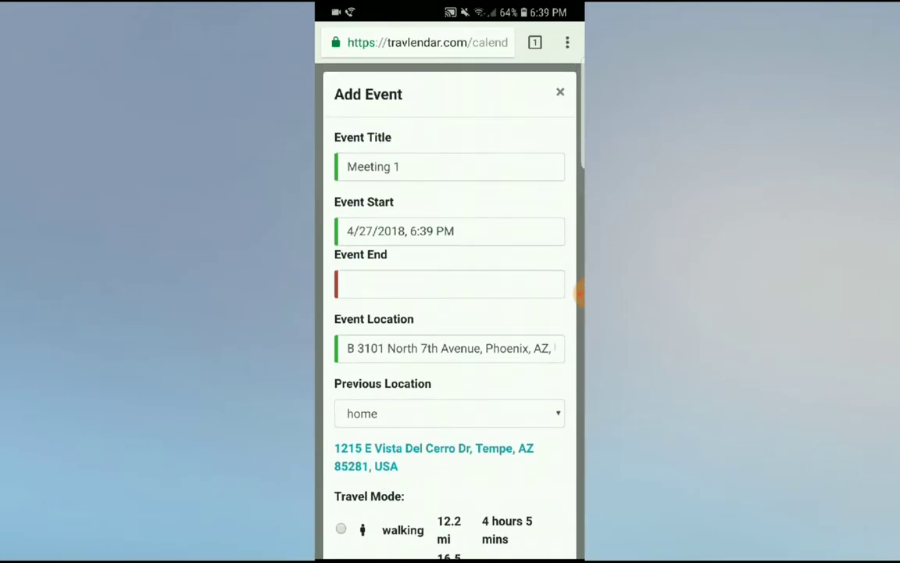
Step: Set the start time to 7:03 PM on 4/27/2018
left_click(449, 283)
left_click(419, 395)
left_click(472, 448)
left_click(472, 448)
left_click(472, 448)
left_click(471, 448)
left_click(471, 448)
left_click(471, 448)
left_click(471, 448)
left_click(471, 448)
left_click(471, 448)
left_click(471, 448)
left_click(471, 448)
left_click(471, 448)
left_click(471, 448)
left_click(471, 448)
left_click(471, 448)
left_click(471, 447)
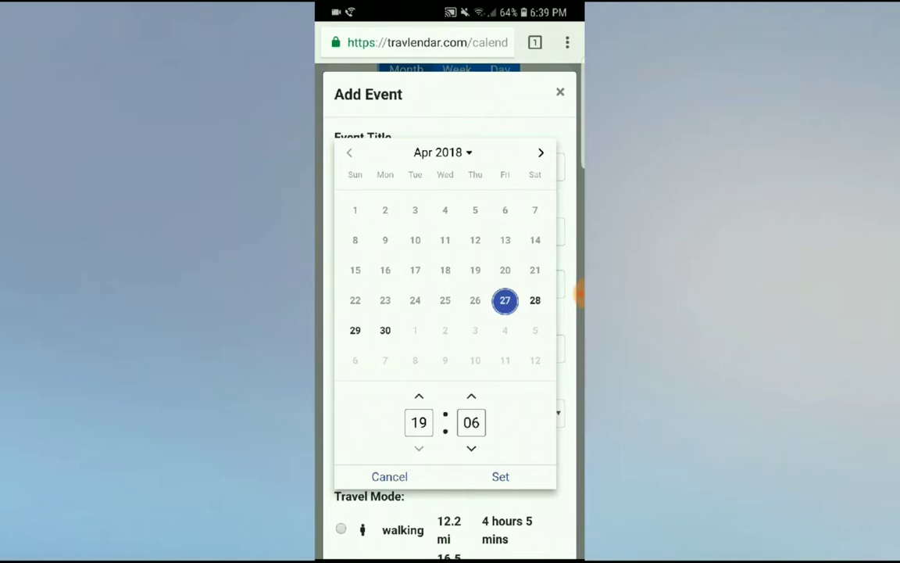
left_click(471, 447)
left_click(471, 447)
left_click(471, 448)
left_click(501, 476)
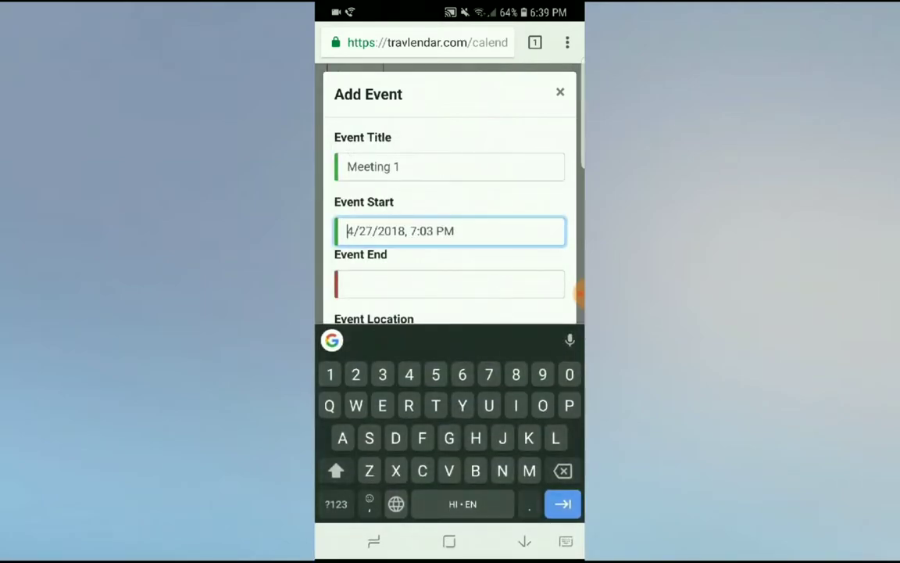
Step: Set the end to 8:04 PM on April 27
left_click(449, 171)
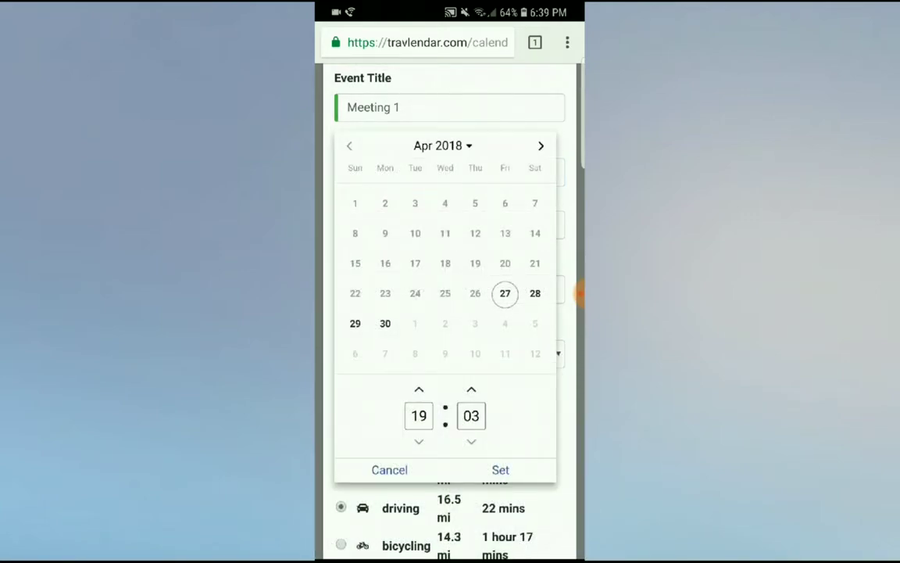
left_click(505, 294)
left_click(471, 390)
left_click(419, 389)
left_click(500, 469)
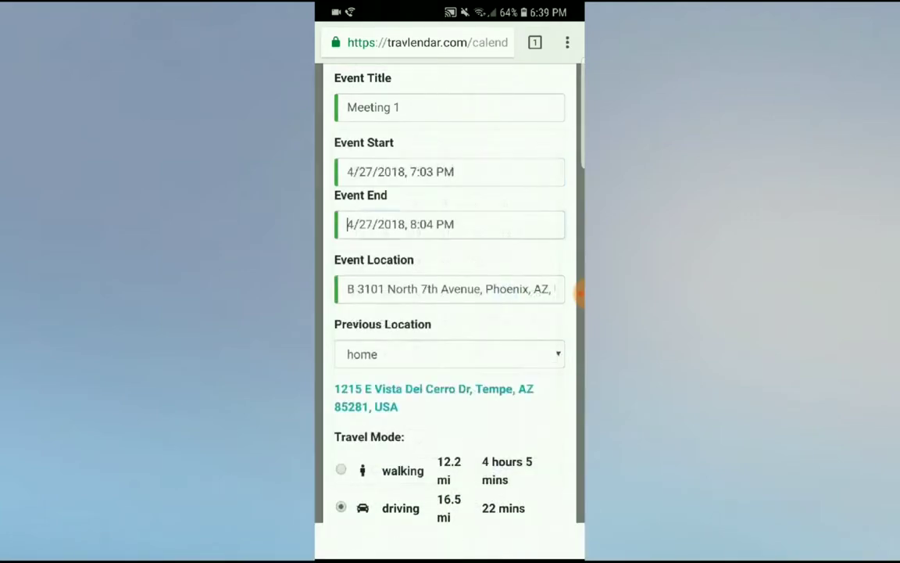
Step: Save Meeting 1 and return to the phone's home screen
scroll(449, 196, "down", 5)
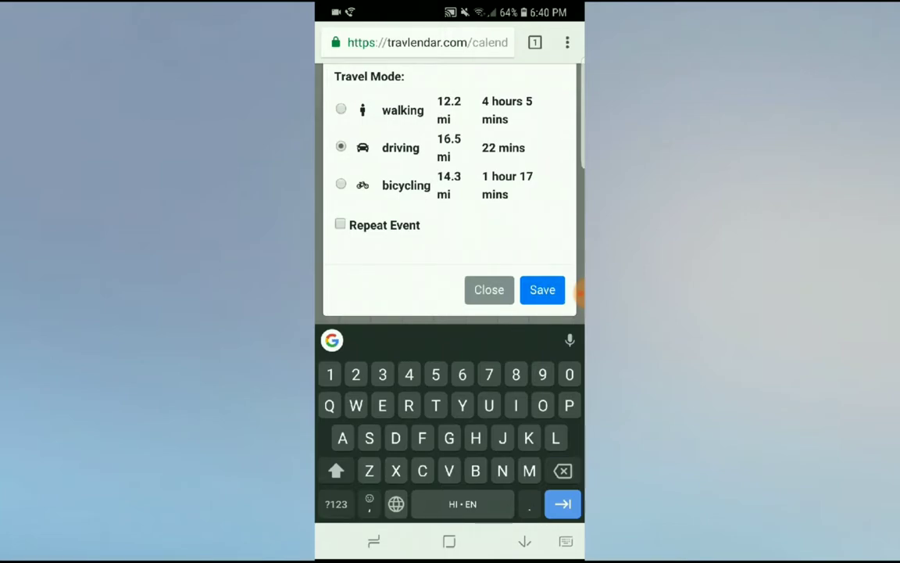
left_click(542, 290)
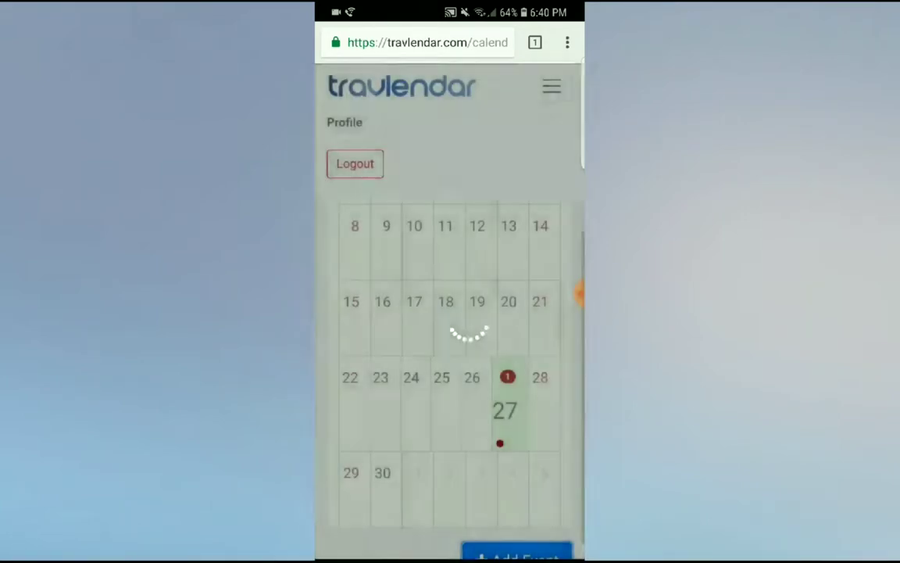
scroll(450, 313, "down", 1)
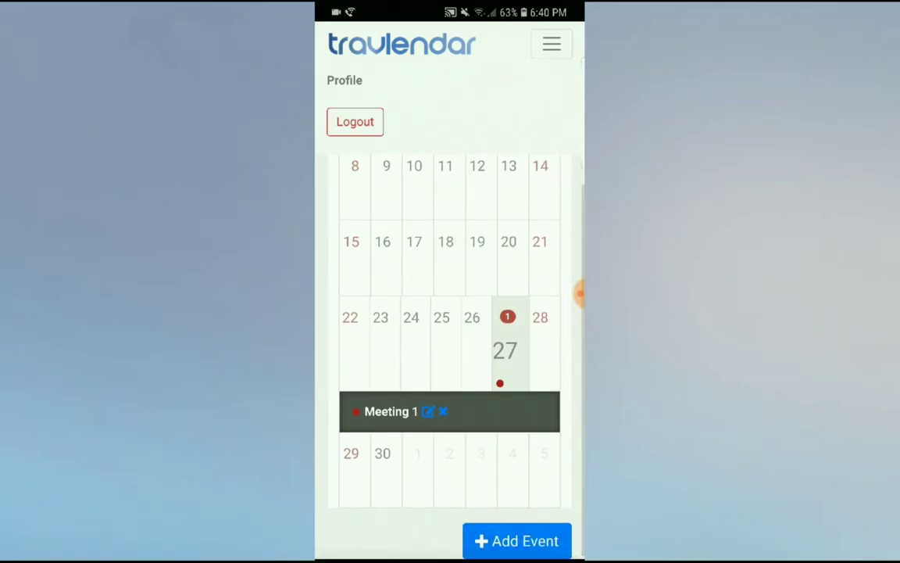
scroll(449, 313, "up", 5)
left_click(449, 540)
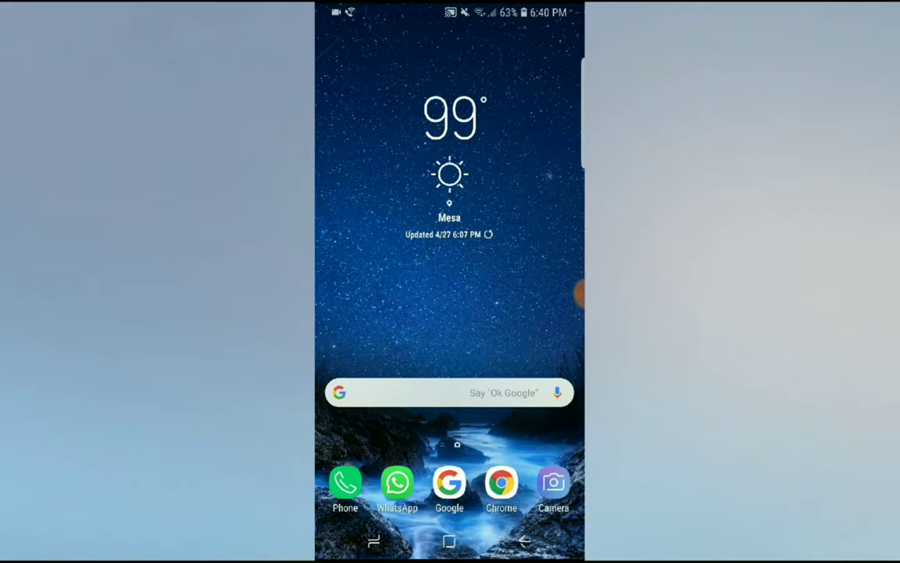
Step: Read the Travlendar leave-now reminder for Meeting 1, then bring up recent apps
left_click_drag(450, 9, 449, 47)
left_click_drag(449, 9, 449, 291)
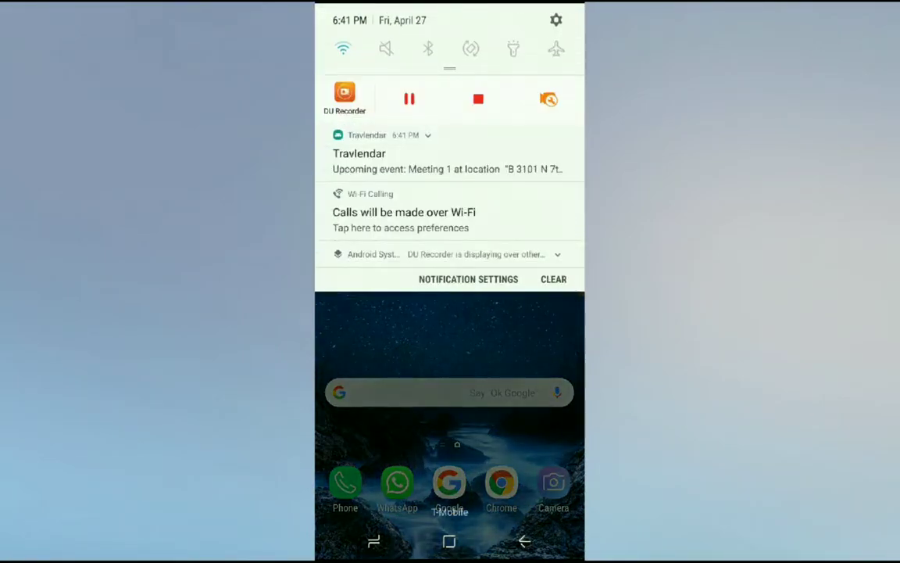
left_click(427, 136)
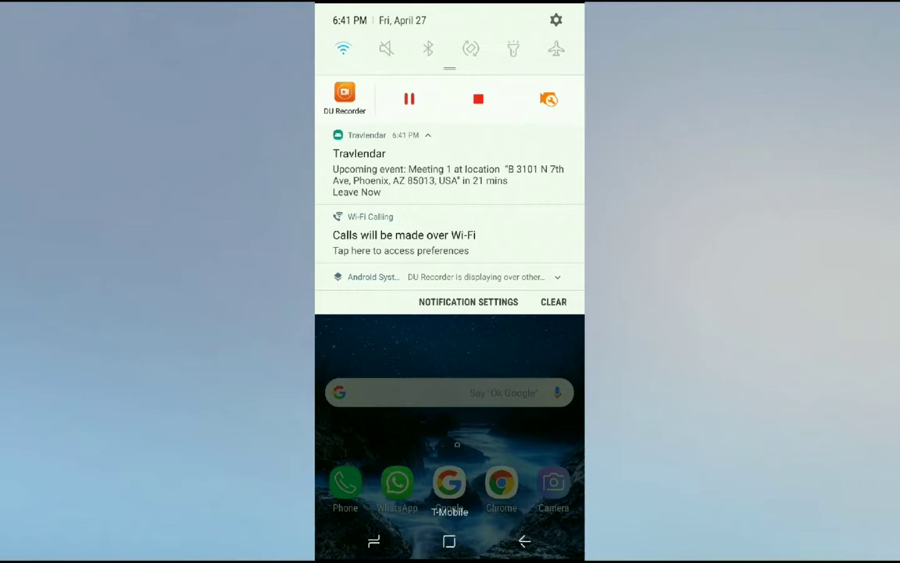
left_click(553, 301)
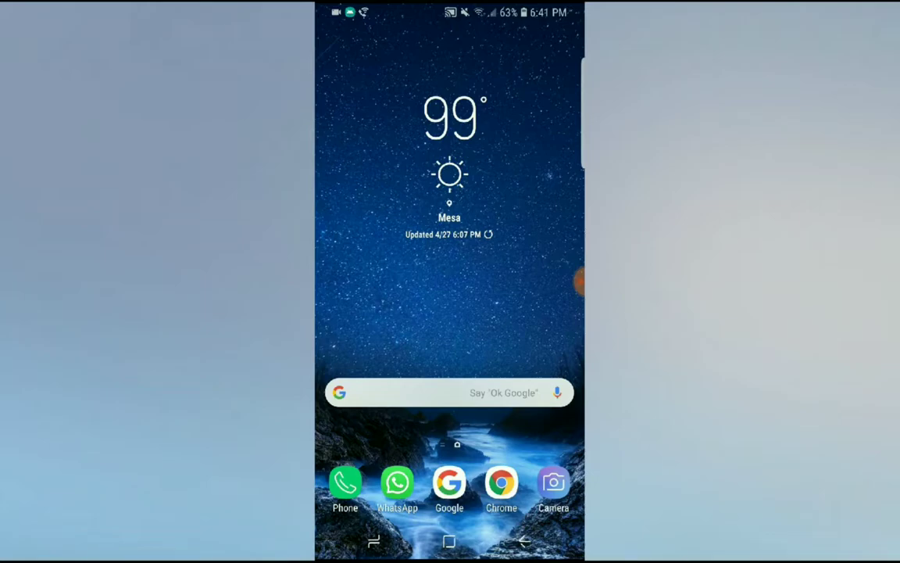
left_click(374, 541)
left_click_drag(450, 195, 450, 351)
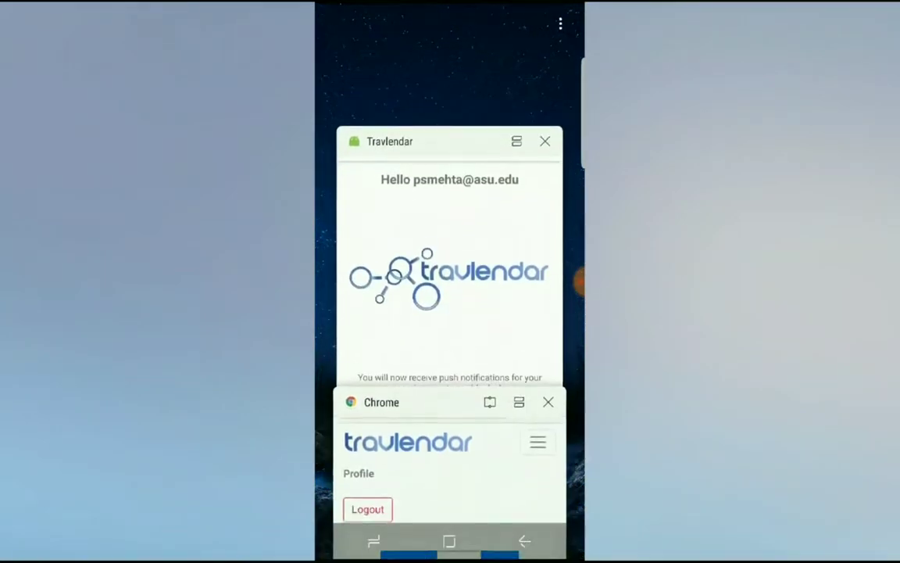
Step: Log out of the Travlendar app and check the Meeting 1 reminder in notifications
left_click(449, 273)
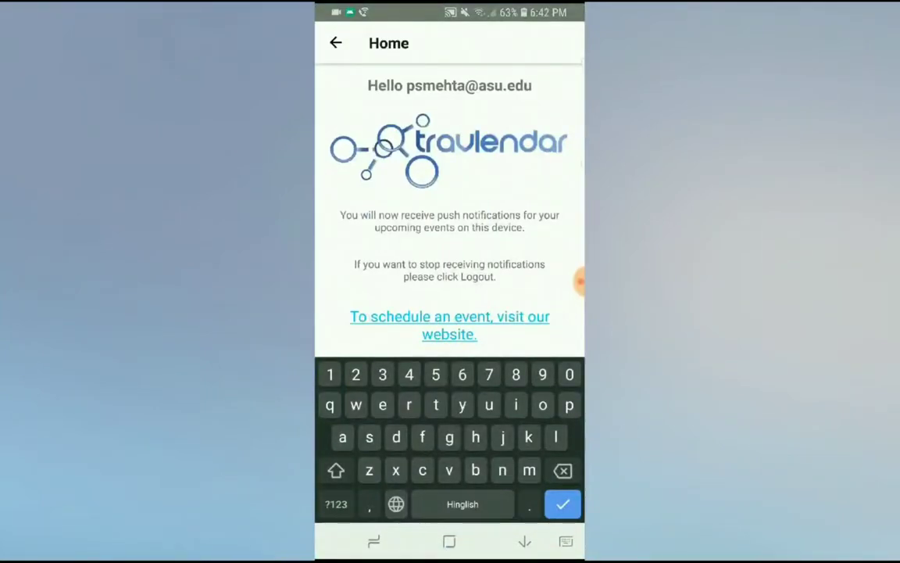
left_click(450, 490)
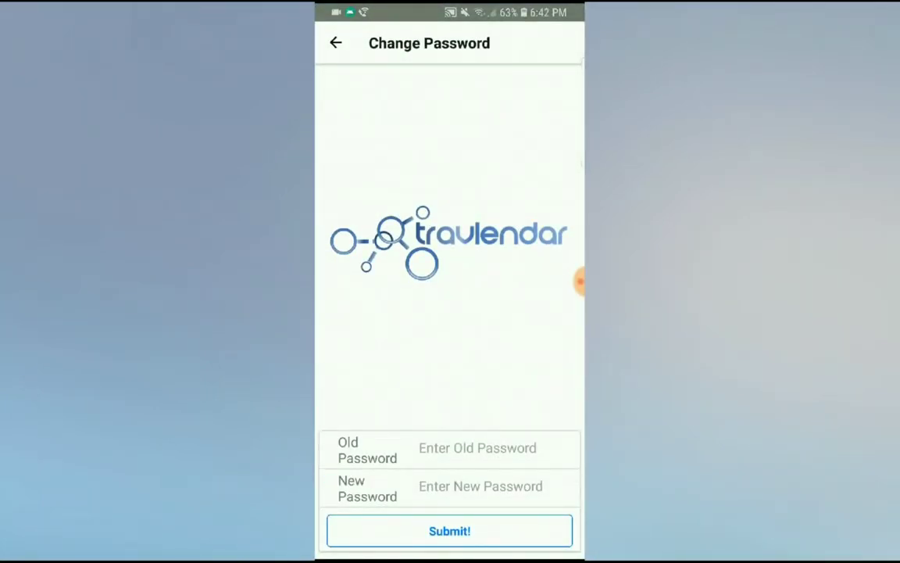
left_click(335, 43)
left_click(450, 531)
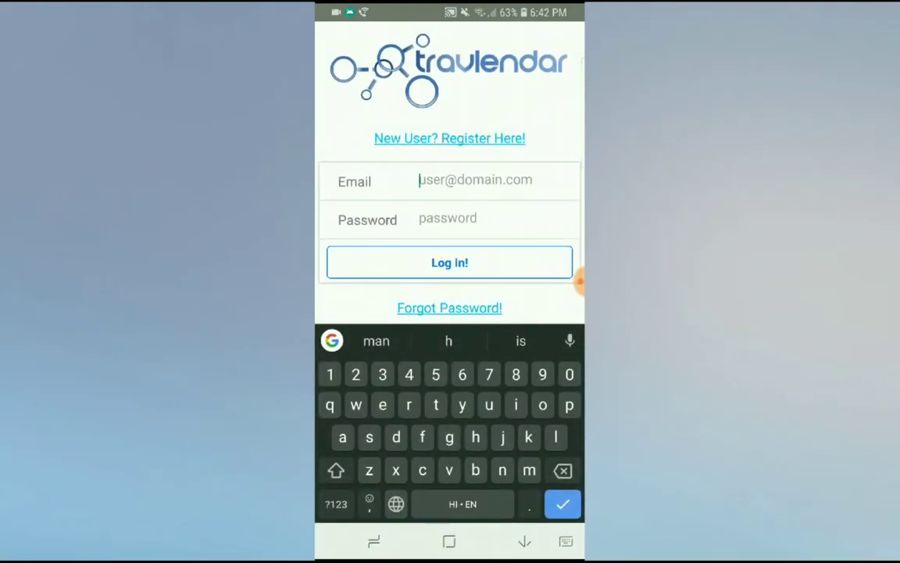
left_click_drag(449, 9, 449, 160)
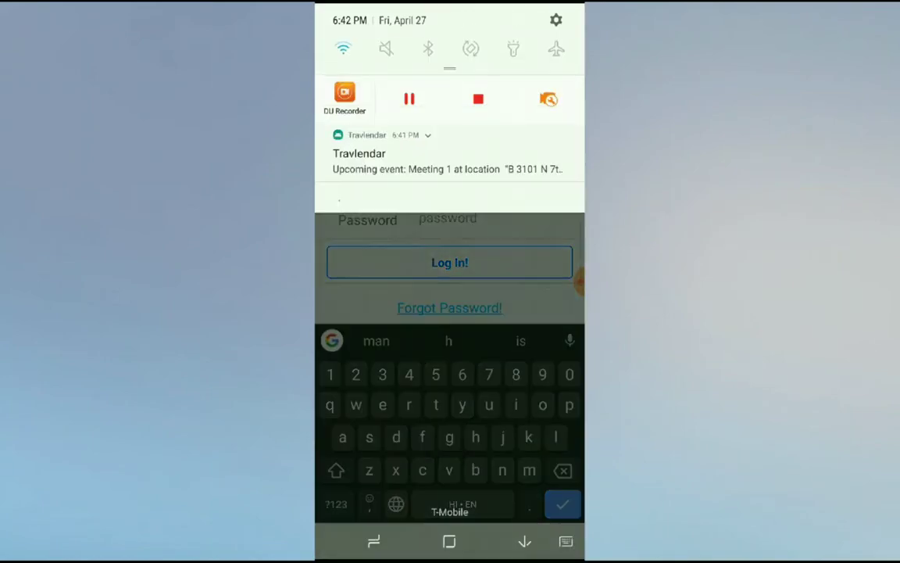